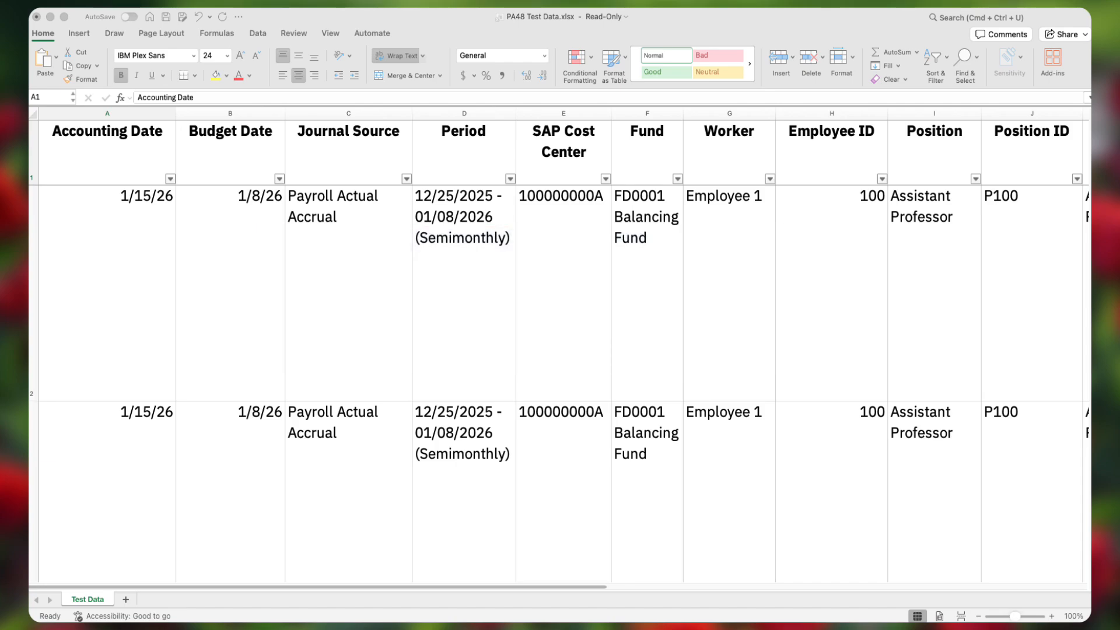
Examine the Test Data sheet across all rows and columns for blank rows or columns.
scroll(560, 385, down, 2)
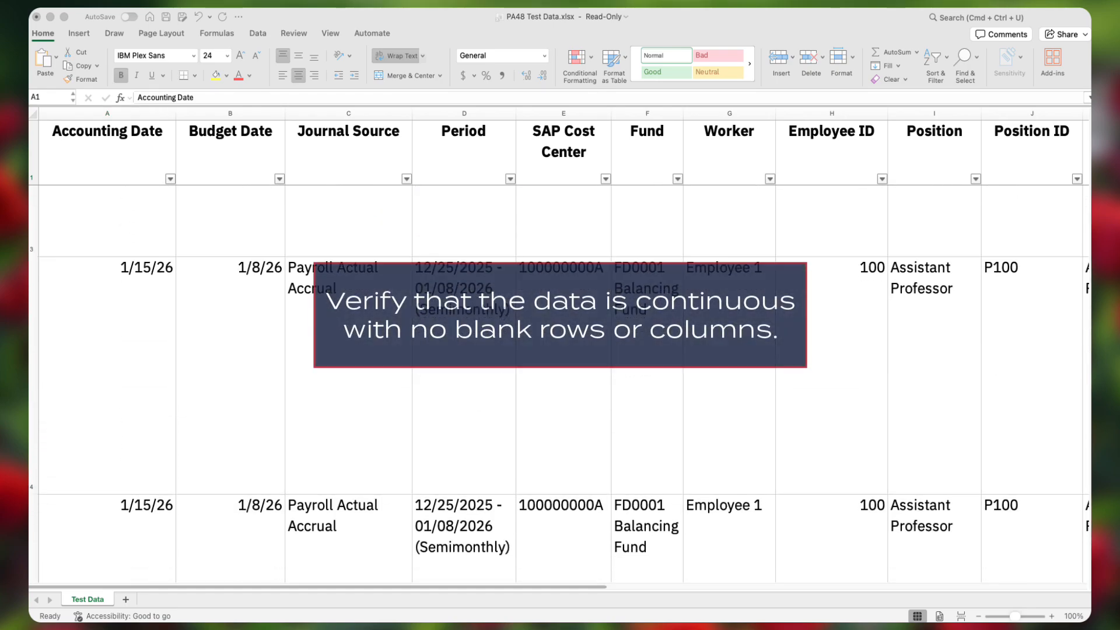
scroll(560, 385, down, 3)
scroll(560, 384, right, 5)
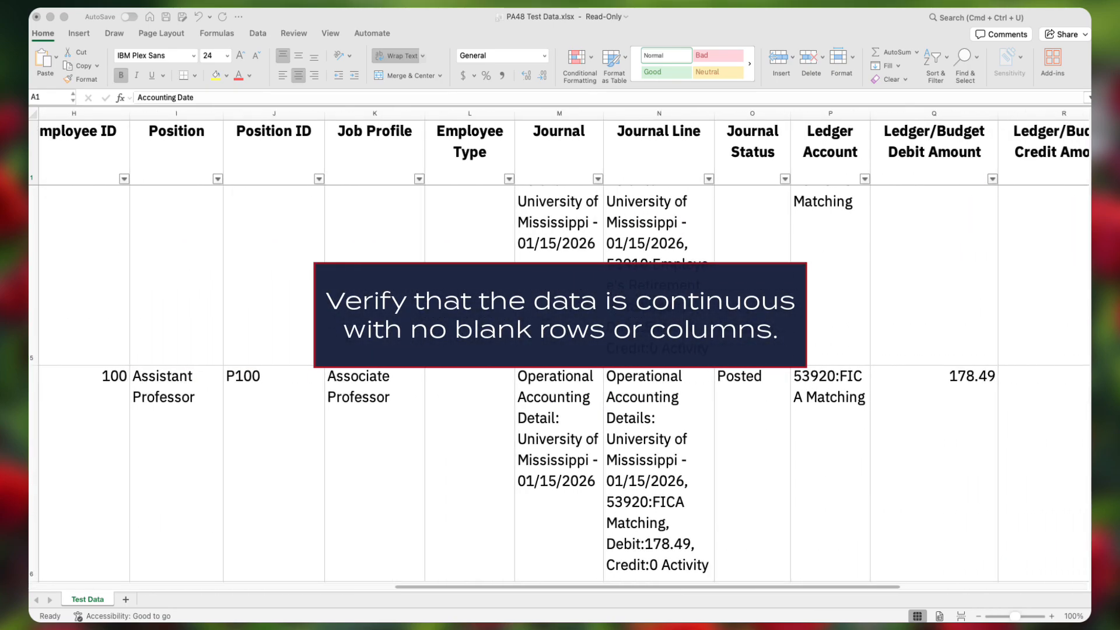
scroll(560, 350, right, 2)
scroll(559, 350, left, 10)
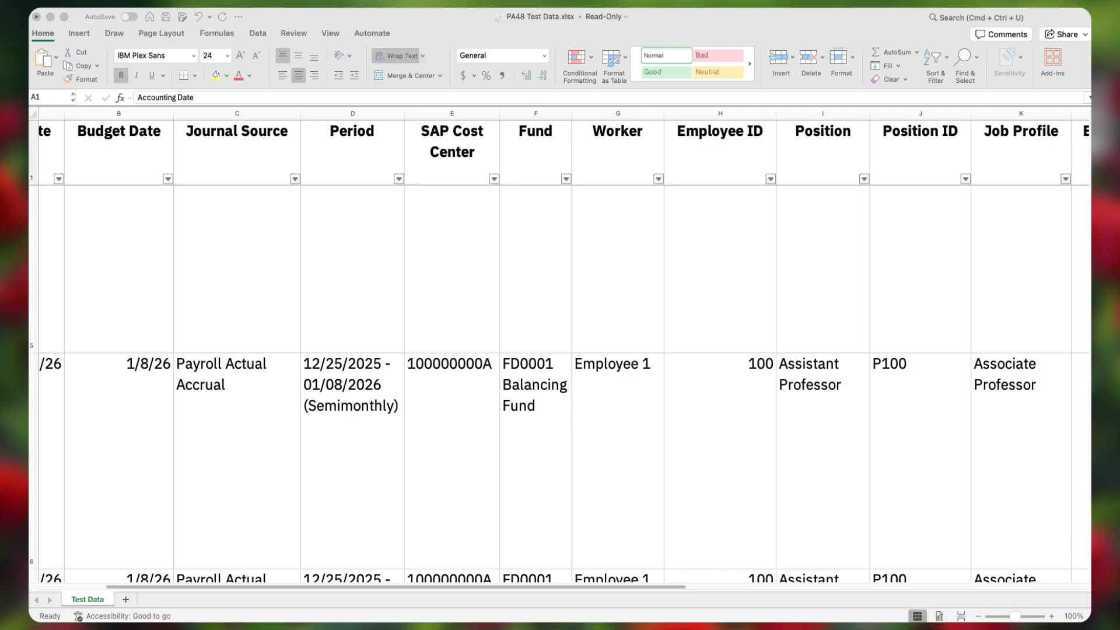
scroll(560, 349, left, 1)
scroll(560, 350, up, 5)
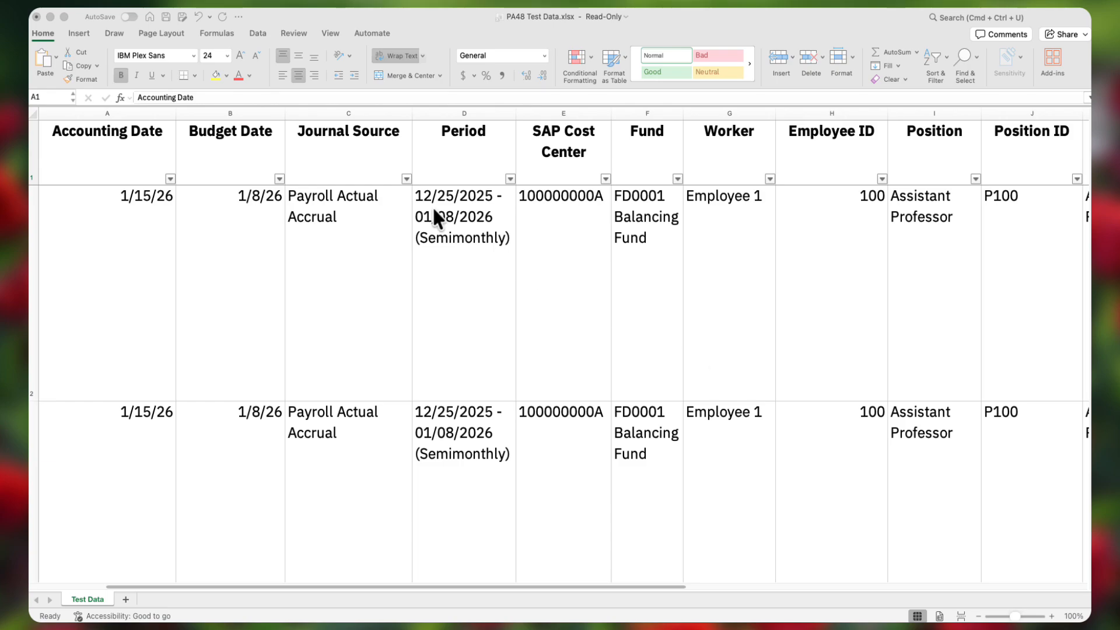
Create a PivotTable from the range 'Test Data'!$A$1:$R$2259 on a new worksheet.
click(82, 33)
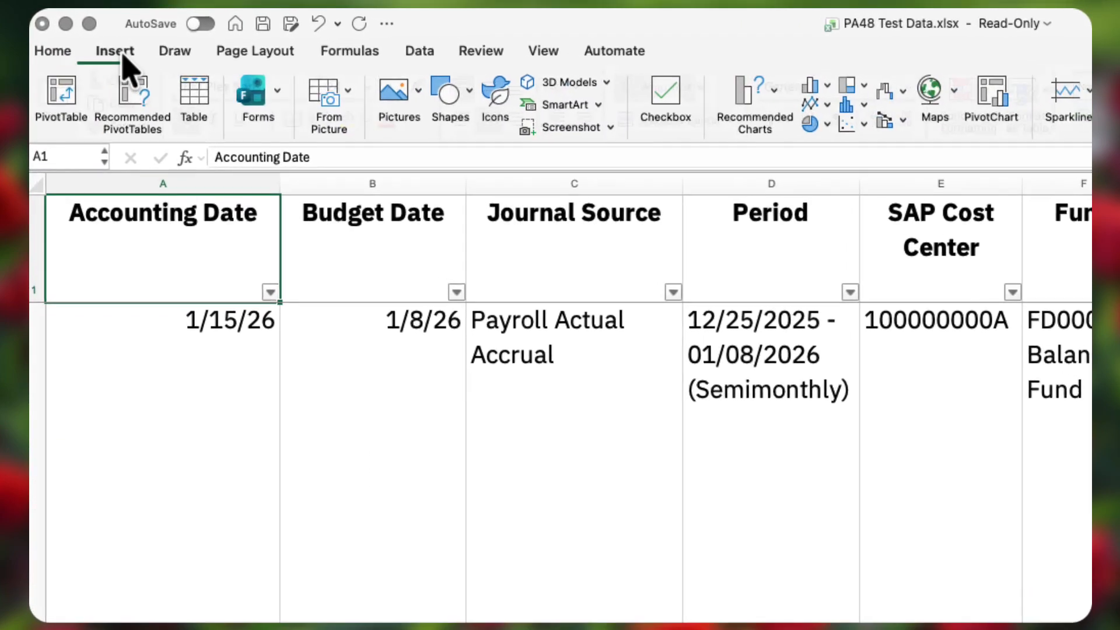
click(68, 108)
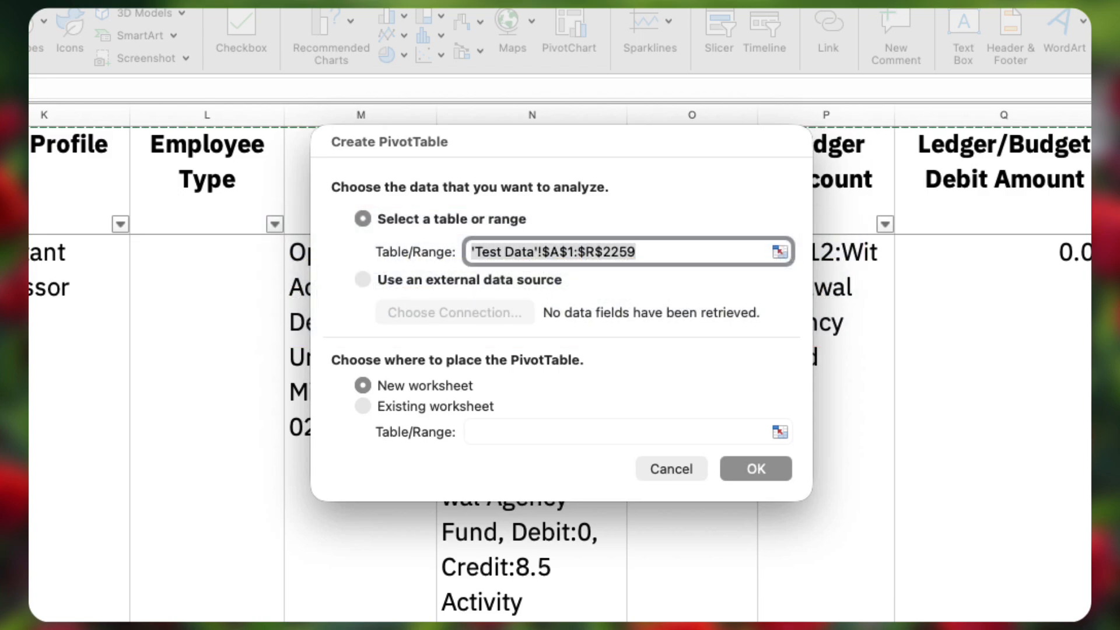
click(756, 469)
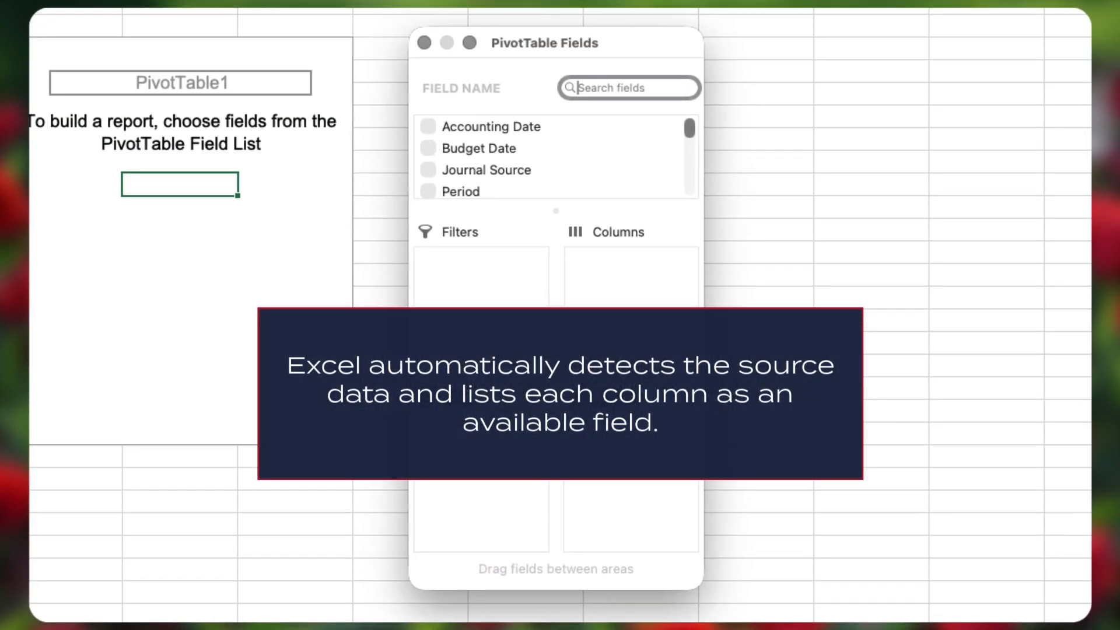
Add SAP Cost Center as the pivot table's filter, and Worker, Employee ID and Accounting Date as its row fields.
scroll(613, 140, down, 5)
scroll(584, 163, up, 4)
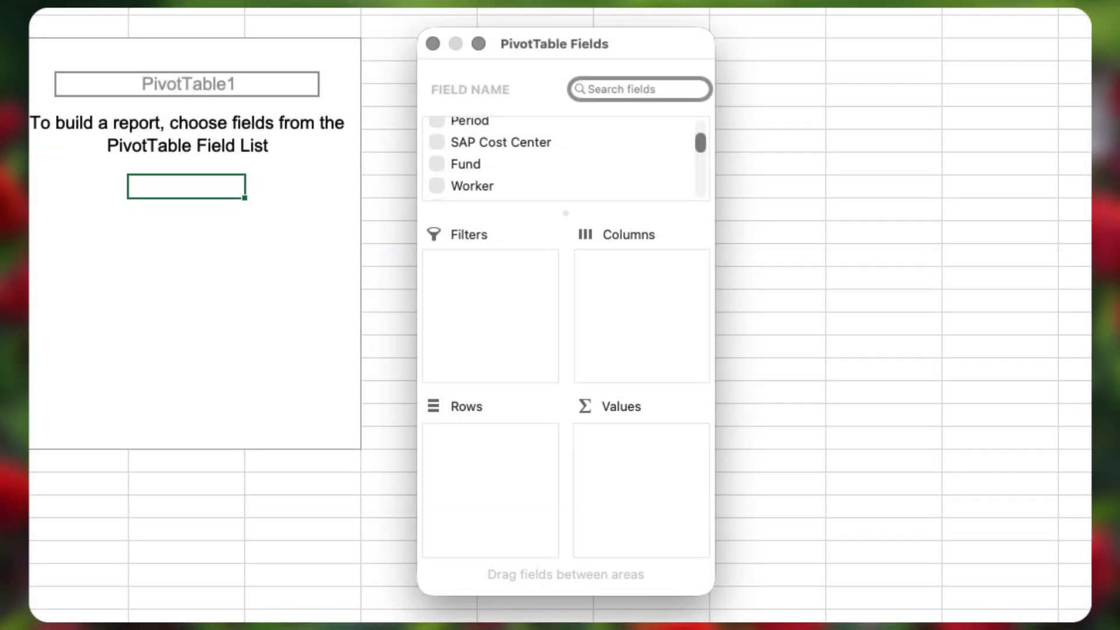
drag(525, 143, 492, 319)
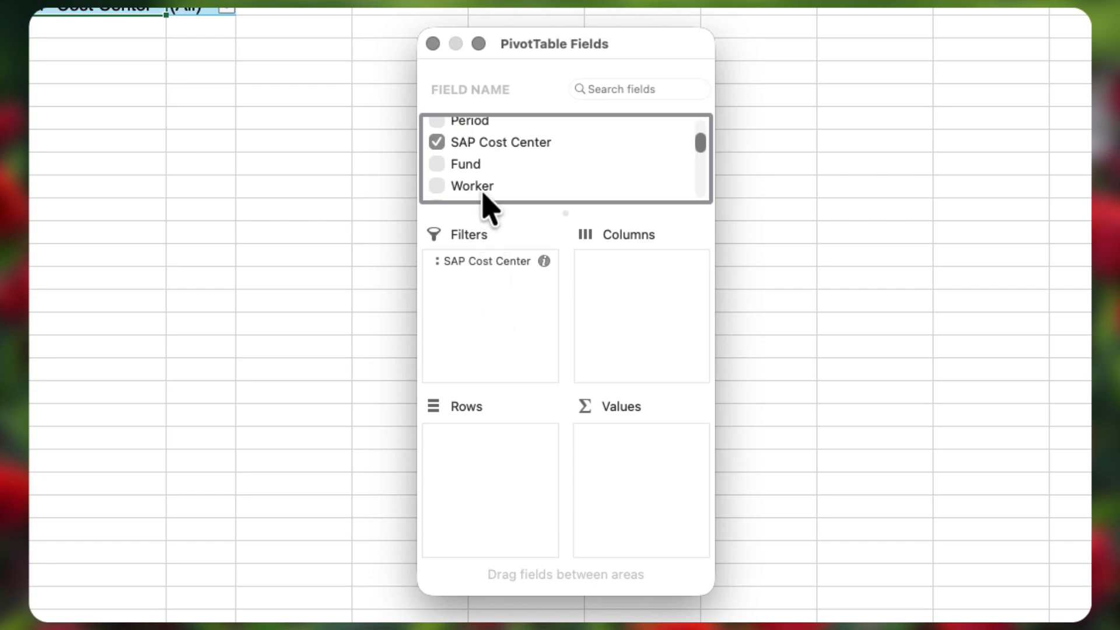
drag(484, 190, 484, 466)
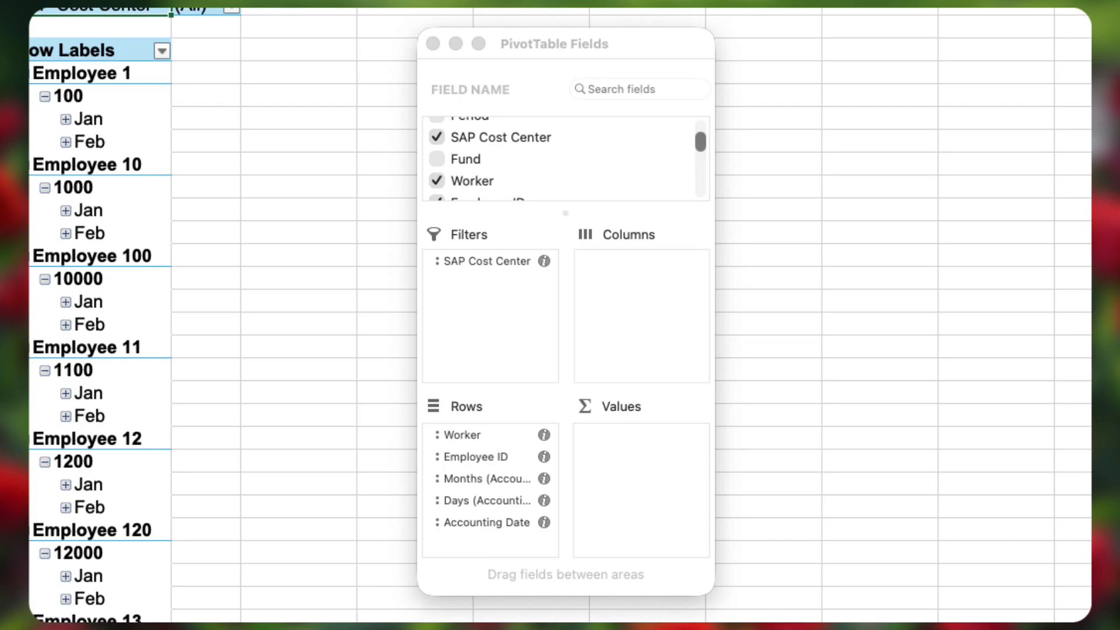
Add Ledger Account as the pivot table's column field and Ledger/Budget Debit Amount as its summed value.
scroll(560, 157, down, 5)
drag(497, 149, 637, 312)
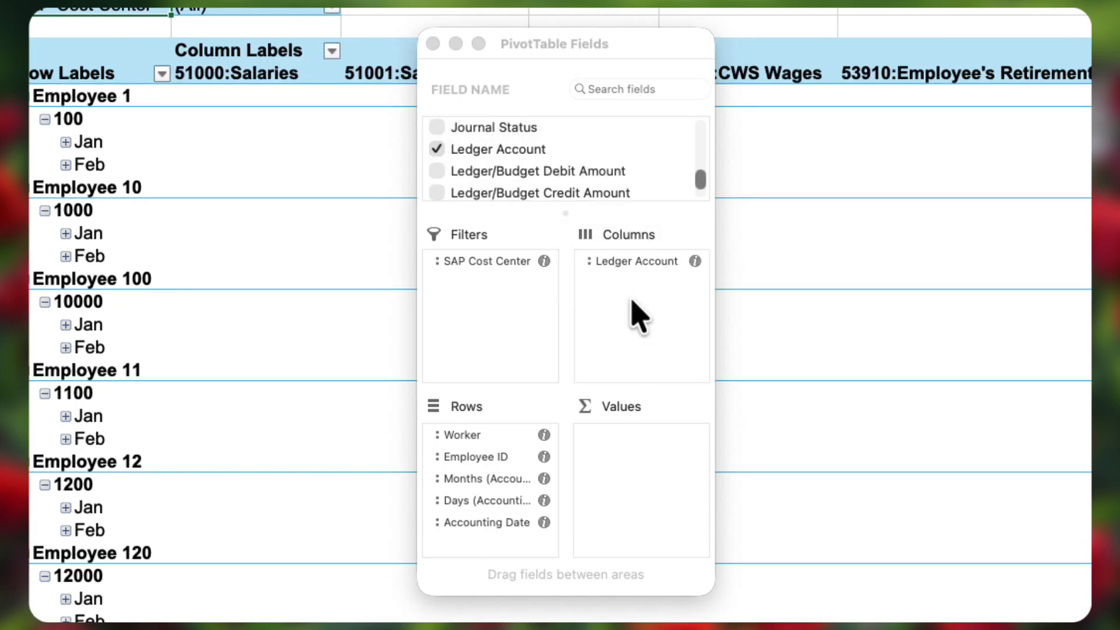
drag(559, 174, 641, 467)
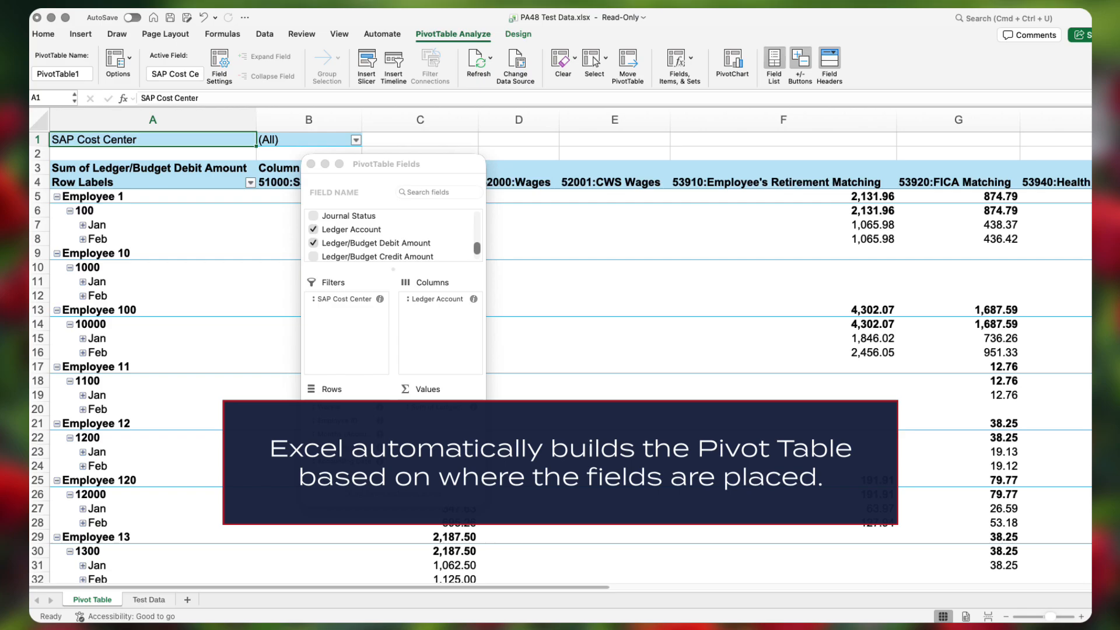
Format the Sum of Ledger/Budget Debit Amount values as Currency with the $ symbol and two decimals, and toggle the field list.
scroll(562, 350, right, 15)
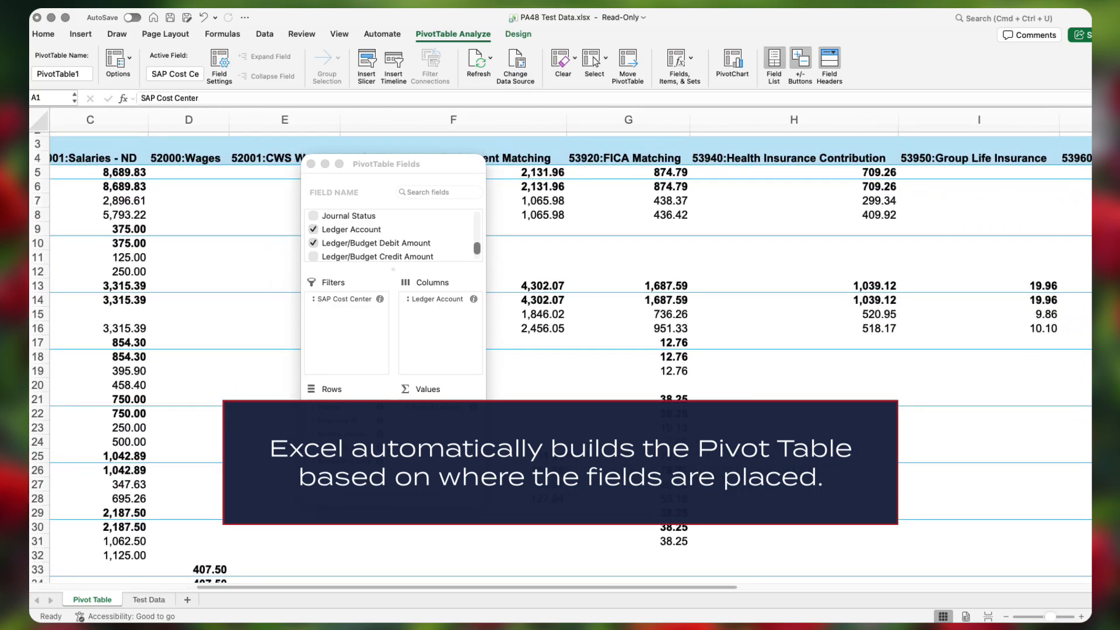
scroll(561, 350, right, 2)
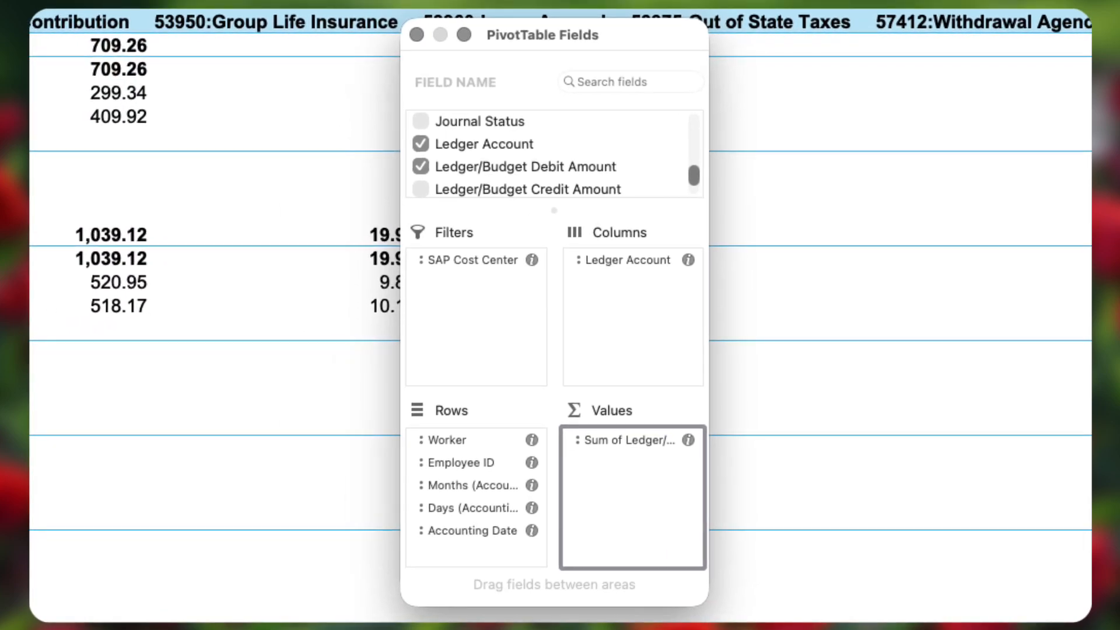
drag(703, 597, 1024, 629)
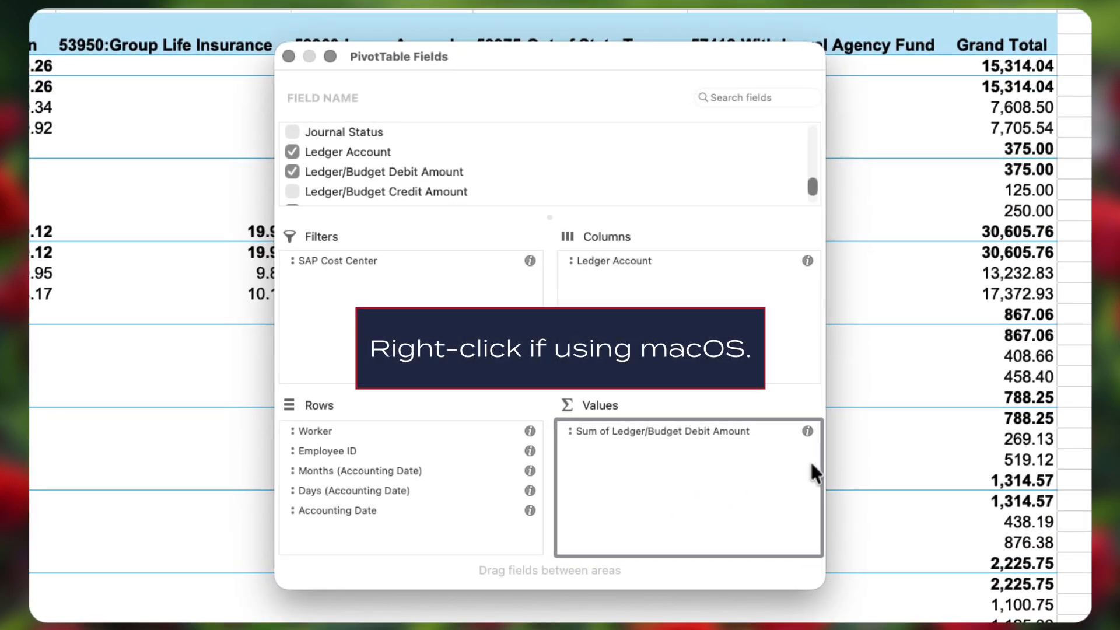
click(807, 432)
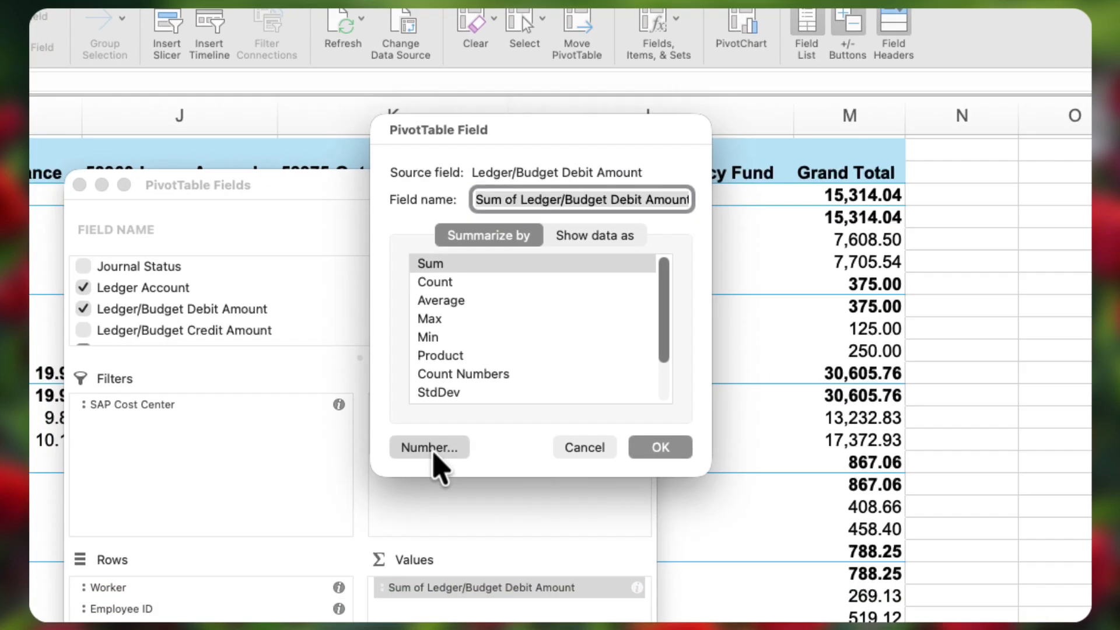
click(425, 480)
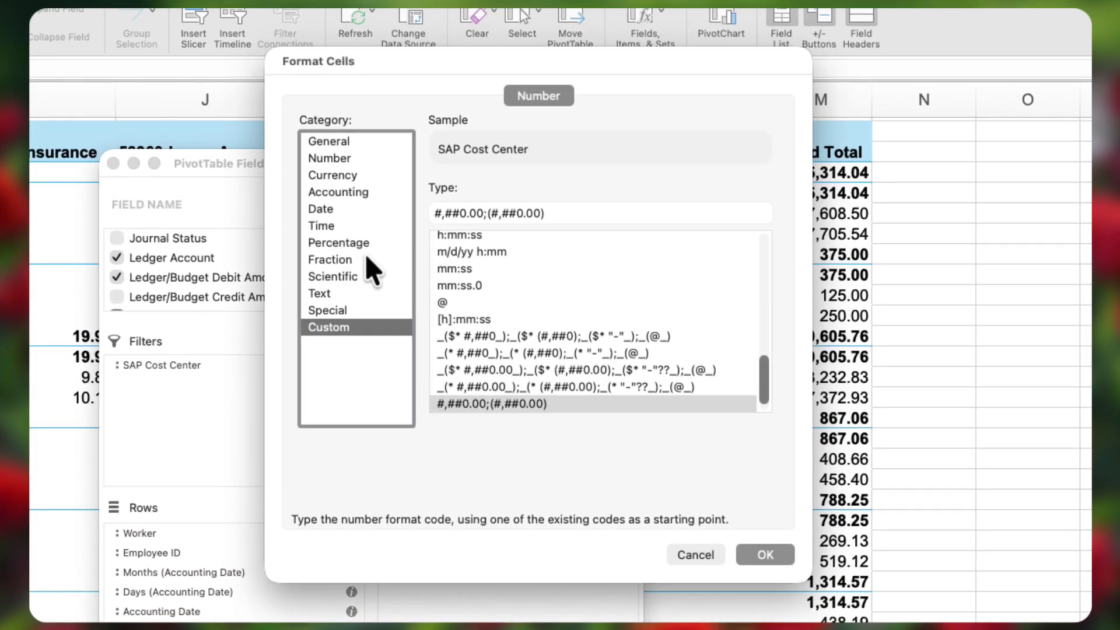
click(334, 176)
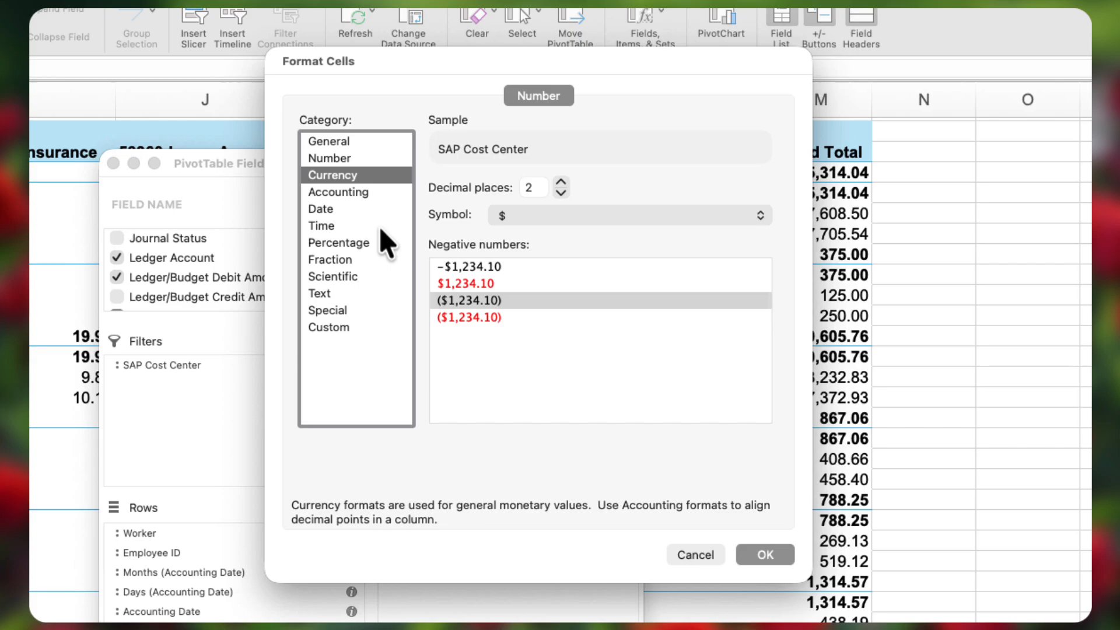
click(765, 557)
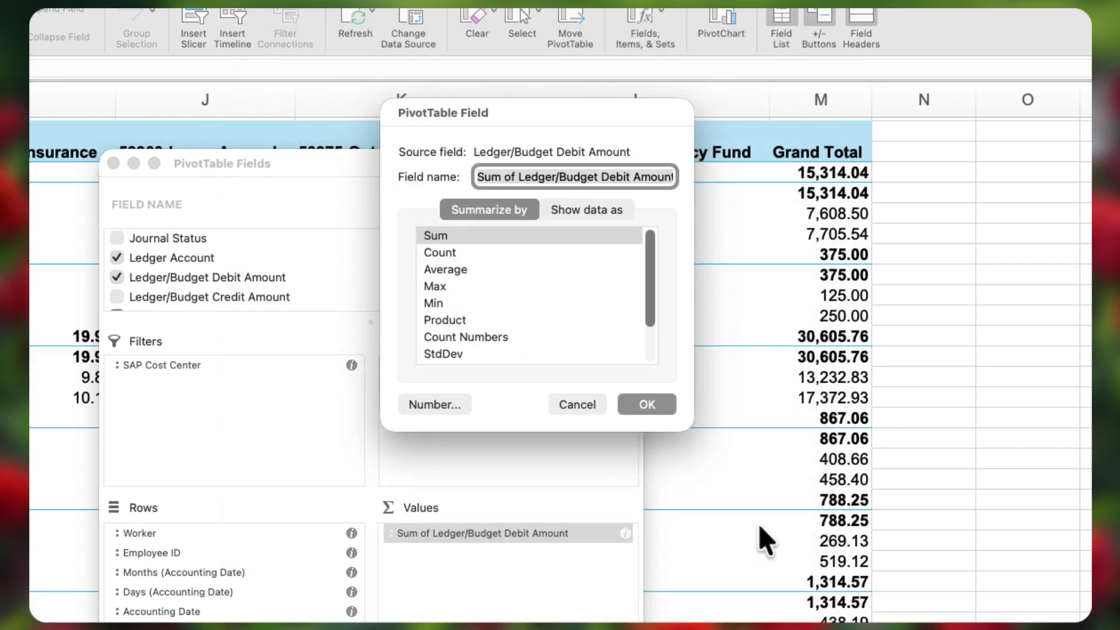
click(648, 405)
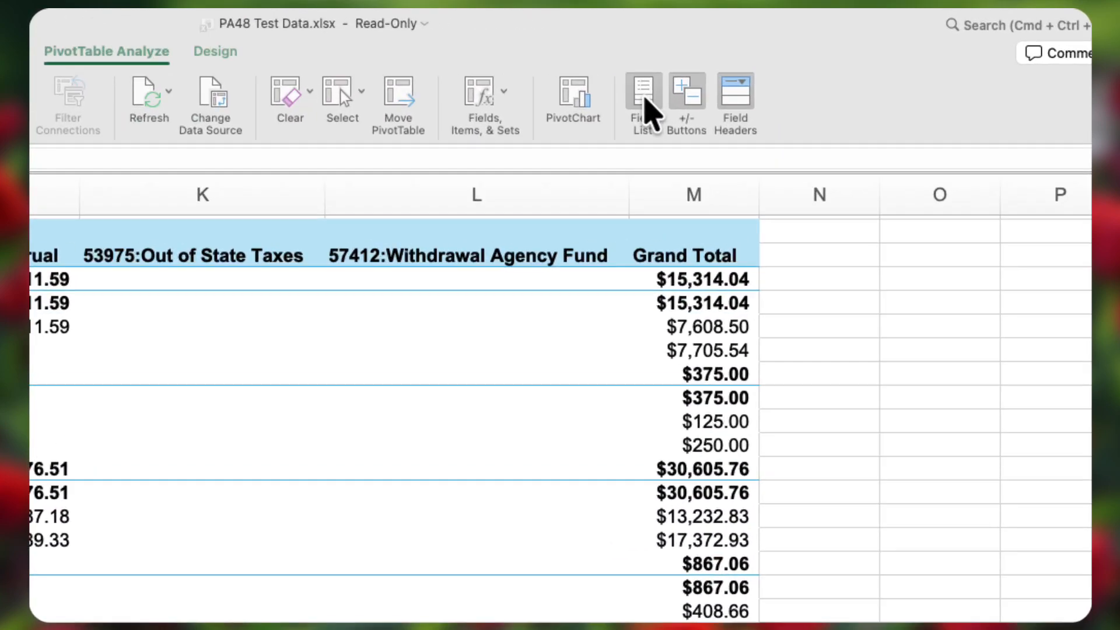
click(774, 61)
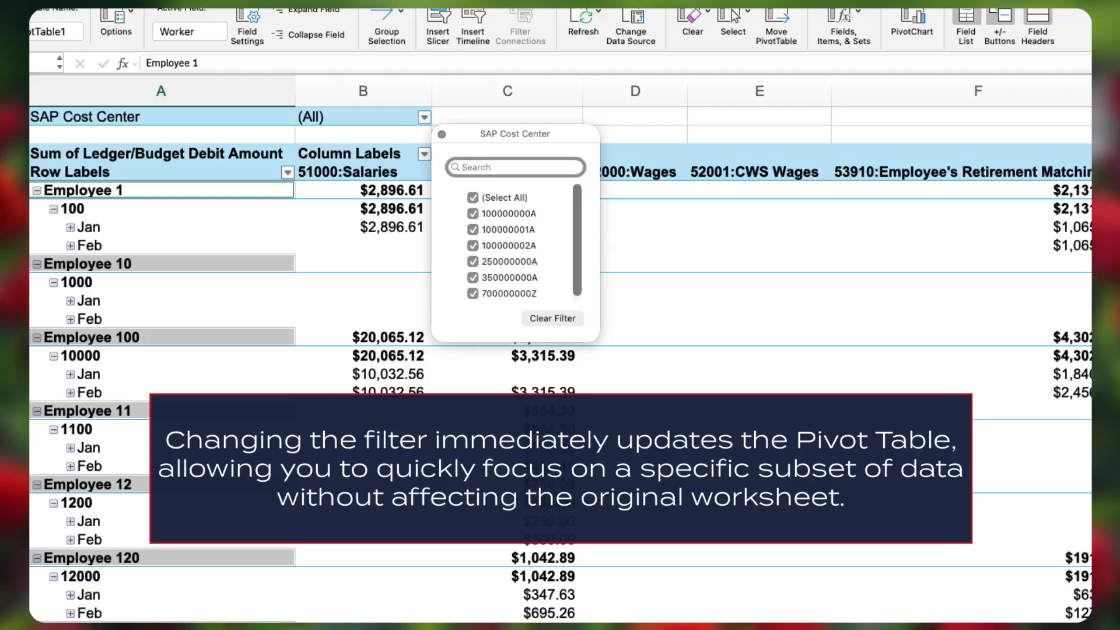
Filter the pivot table by SAP Cost Center to only 100000002A, and add 100000001A to the filter.
click(491, 267)
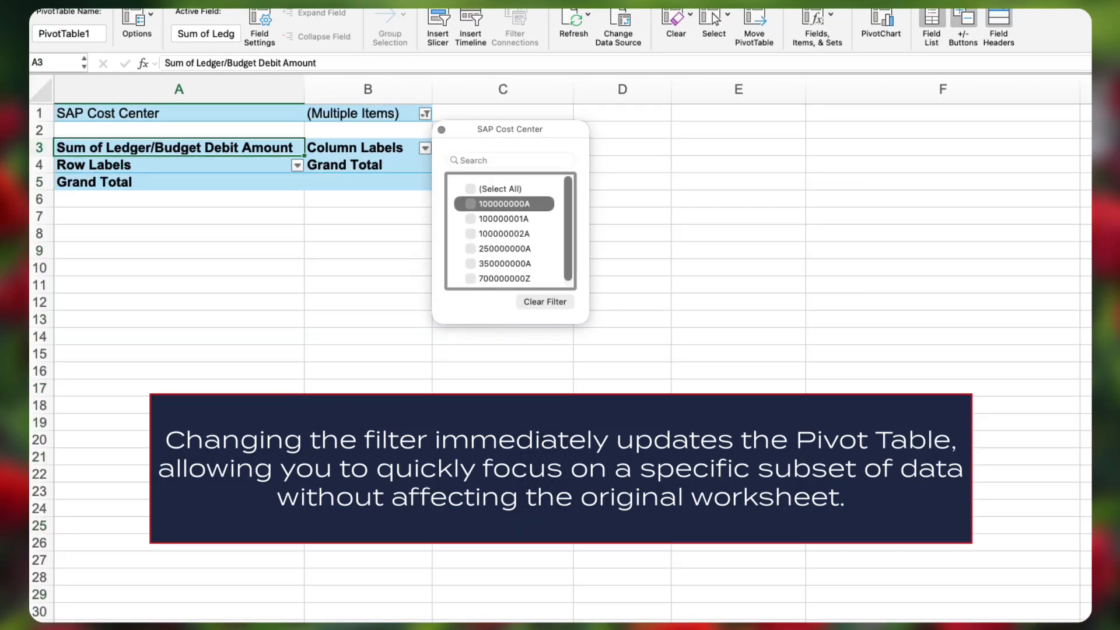
click(470, 233)
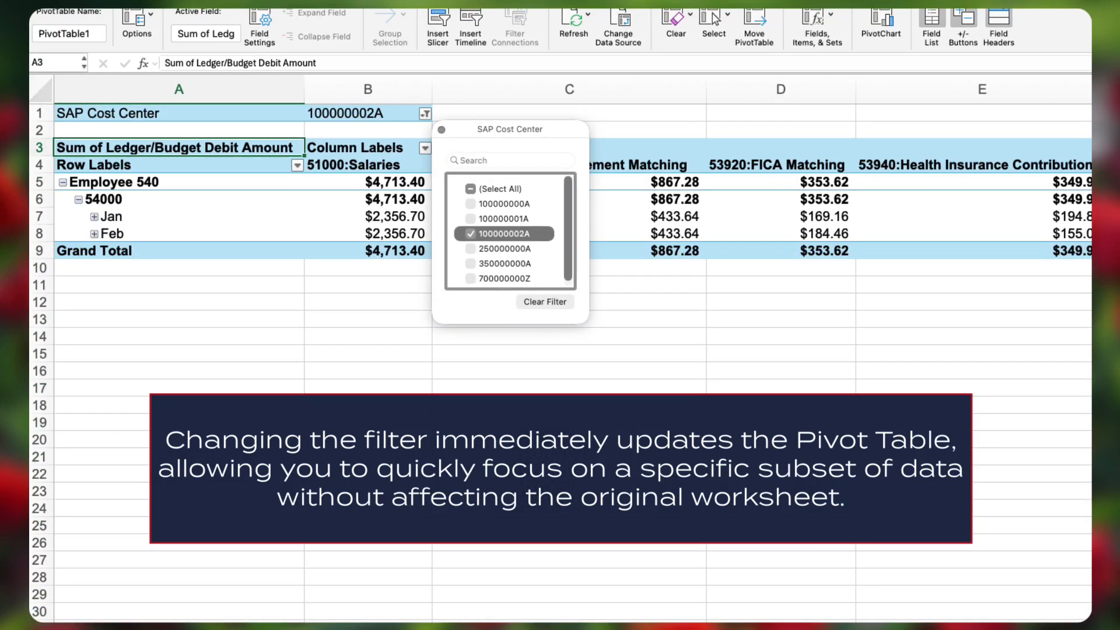
click(470, 219)
key(Escape)
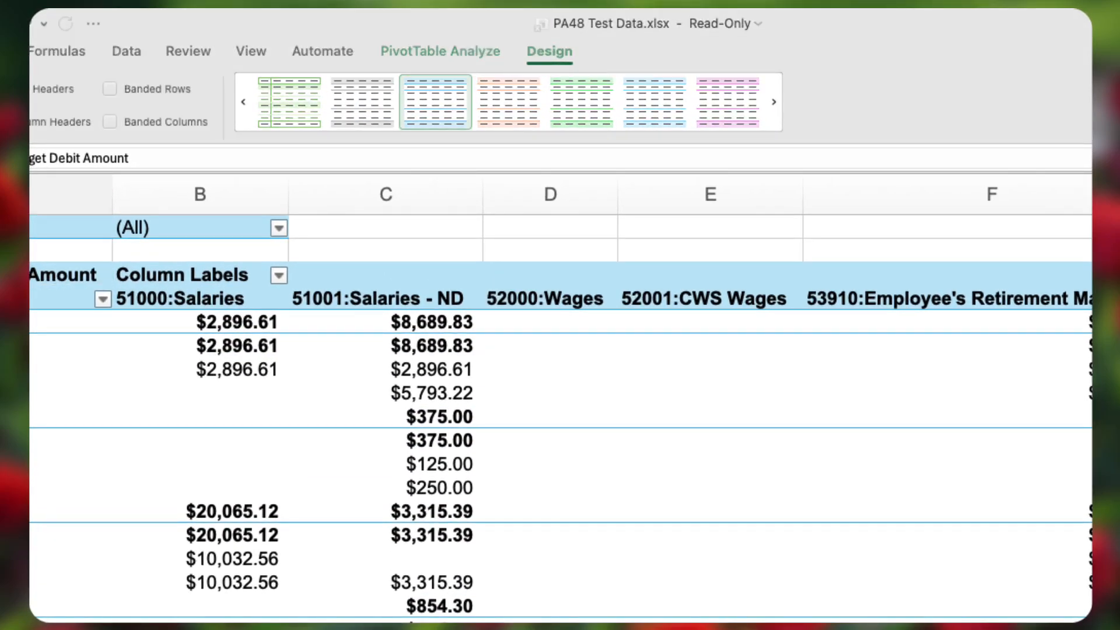
Hide all subtotals in the pivot table and turn grand totals off for rows and columns.
click(77, 91)
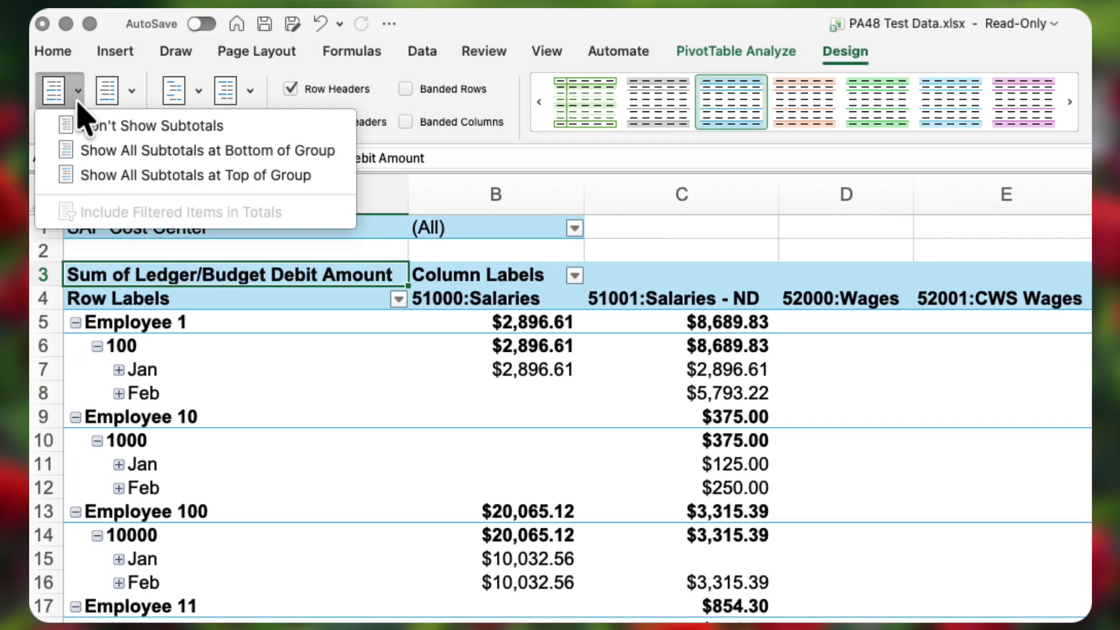
click(96, 123)
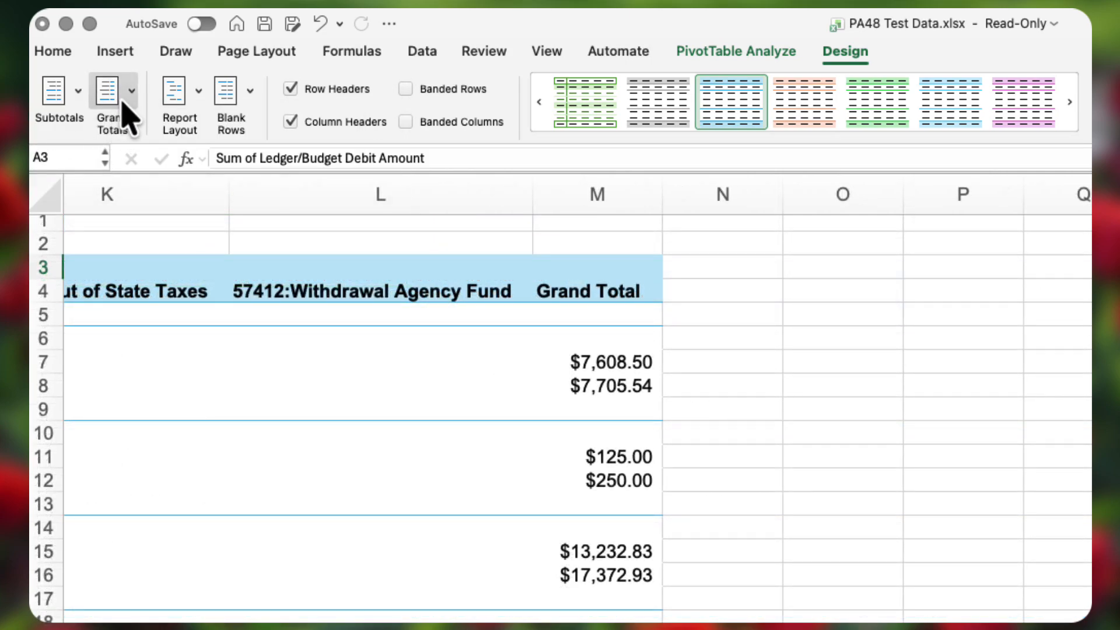
click(132, 91)
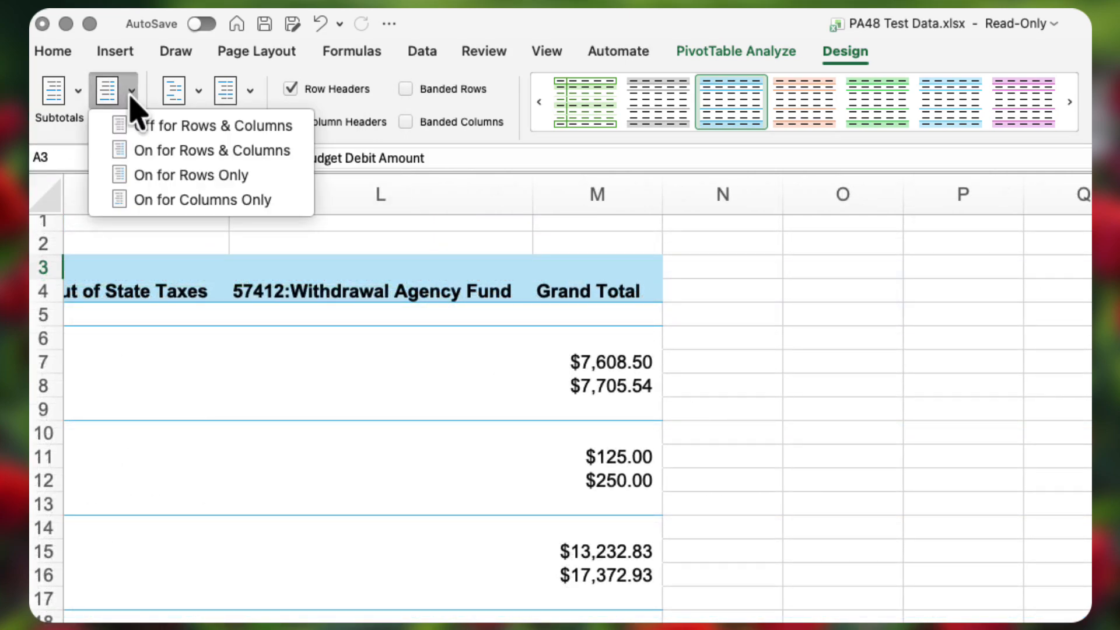
click(143, 125)
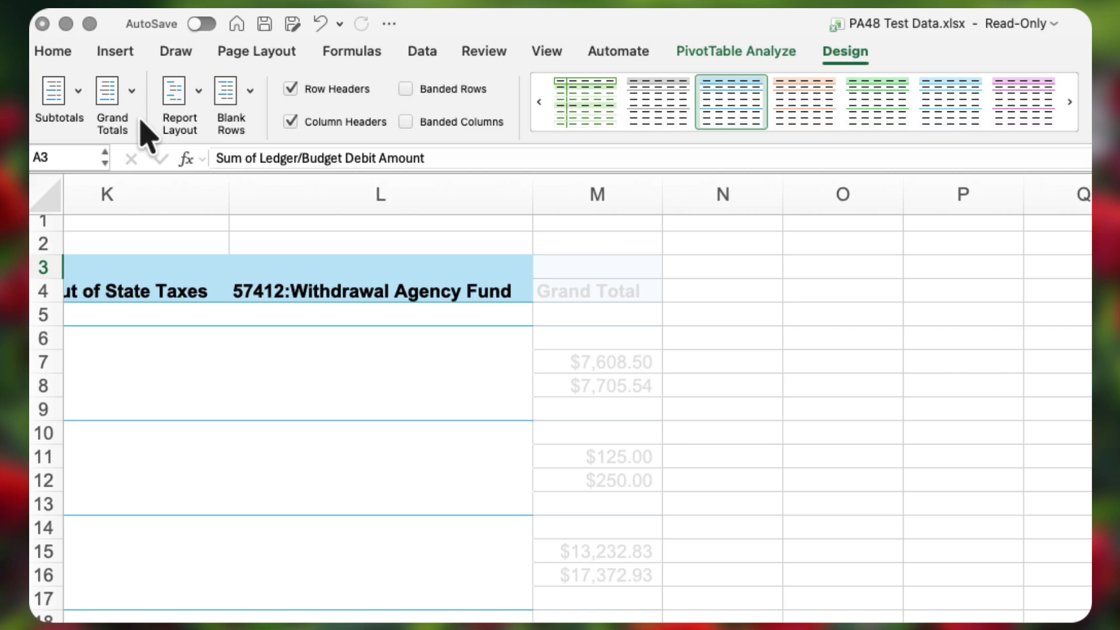
Try the Compact, Outline and Tabular report layouts on the pivot table in turn.
click(198, 92)
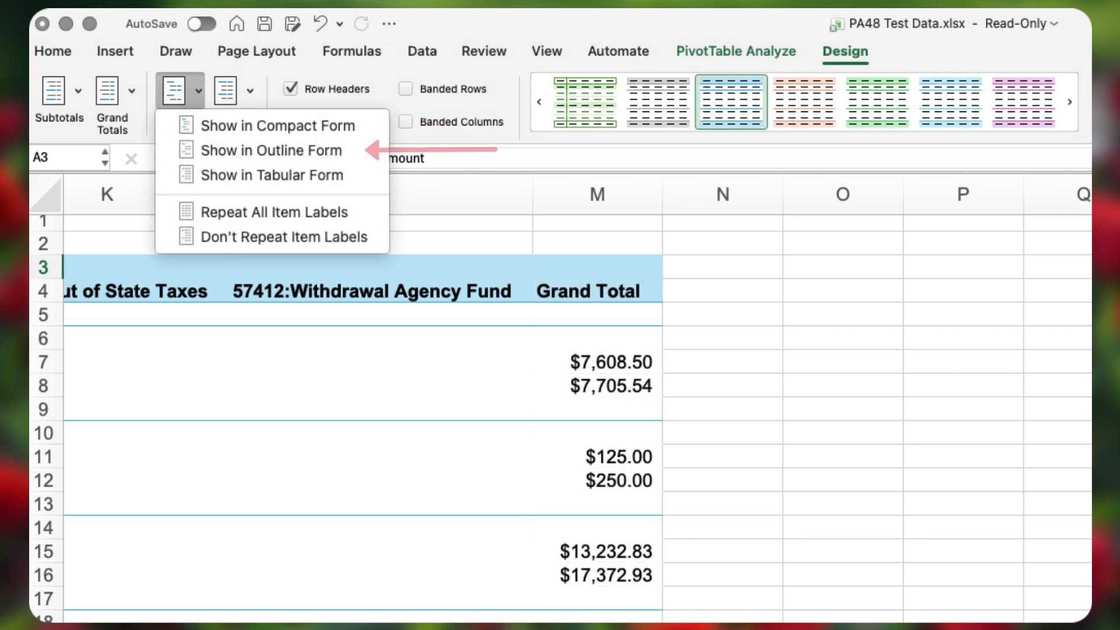
click(212, 126)
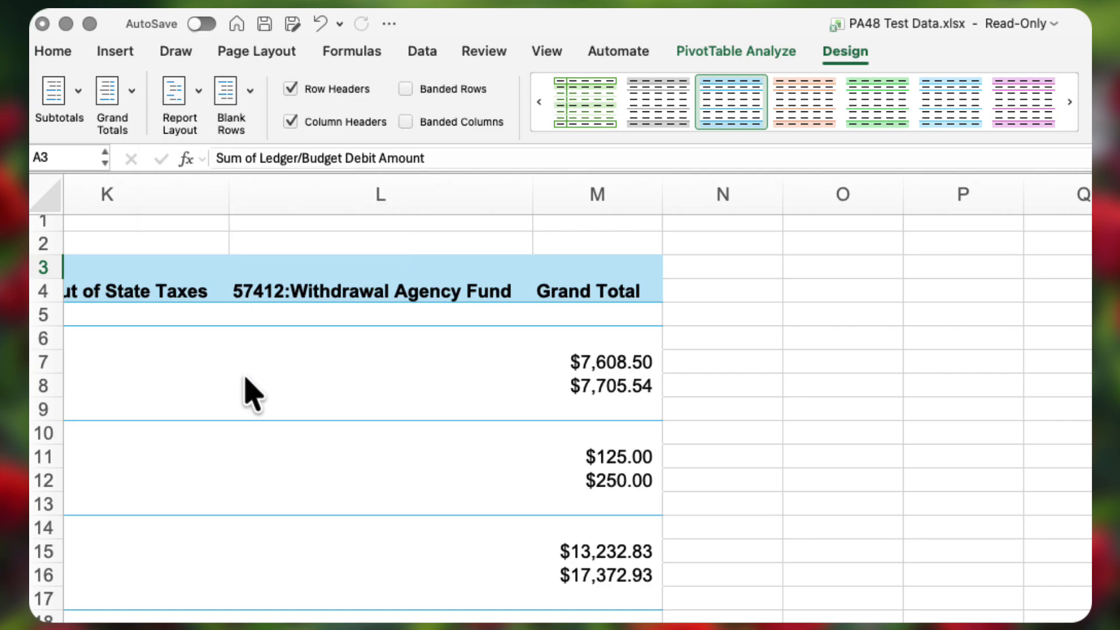
click(194, 102)
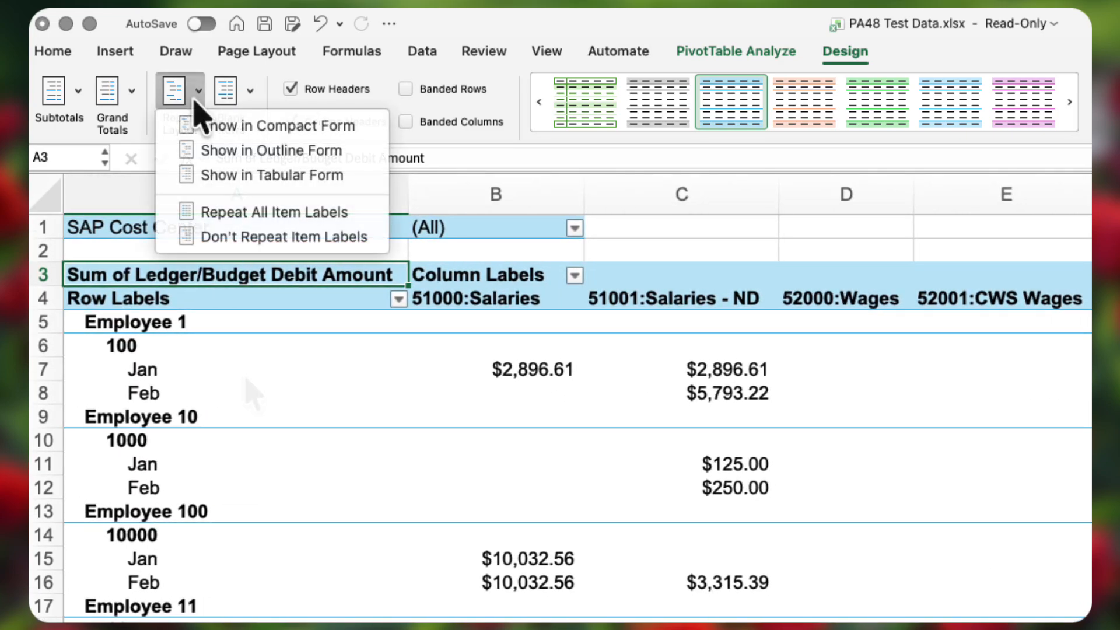
click(208, 151)
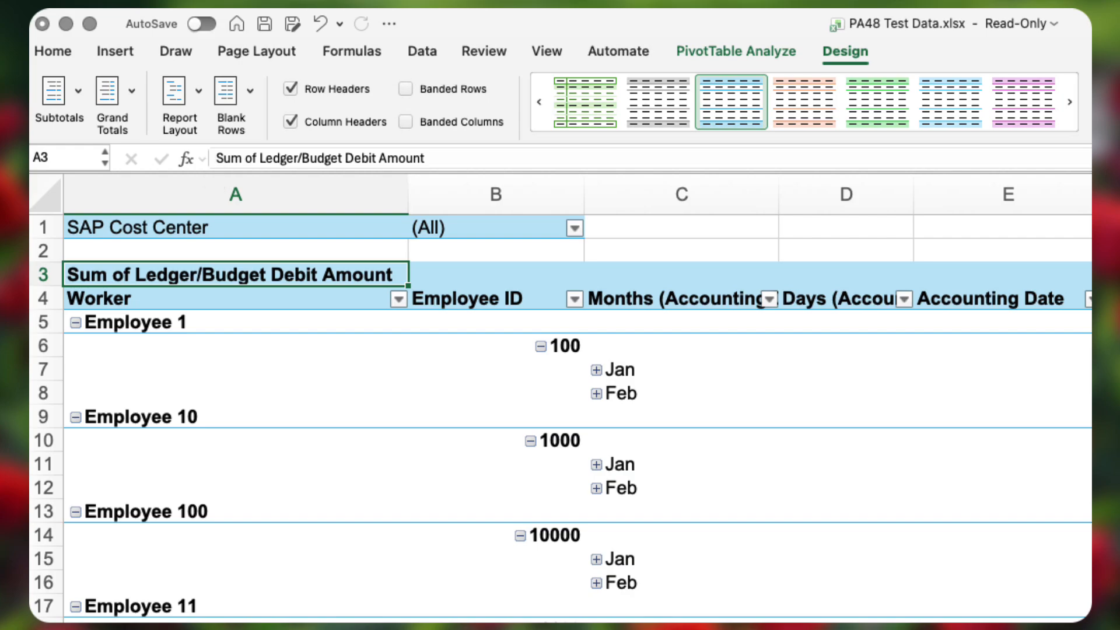
click(198, 98)
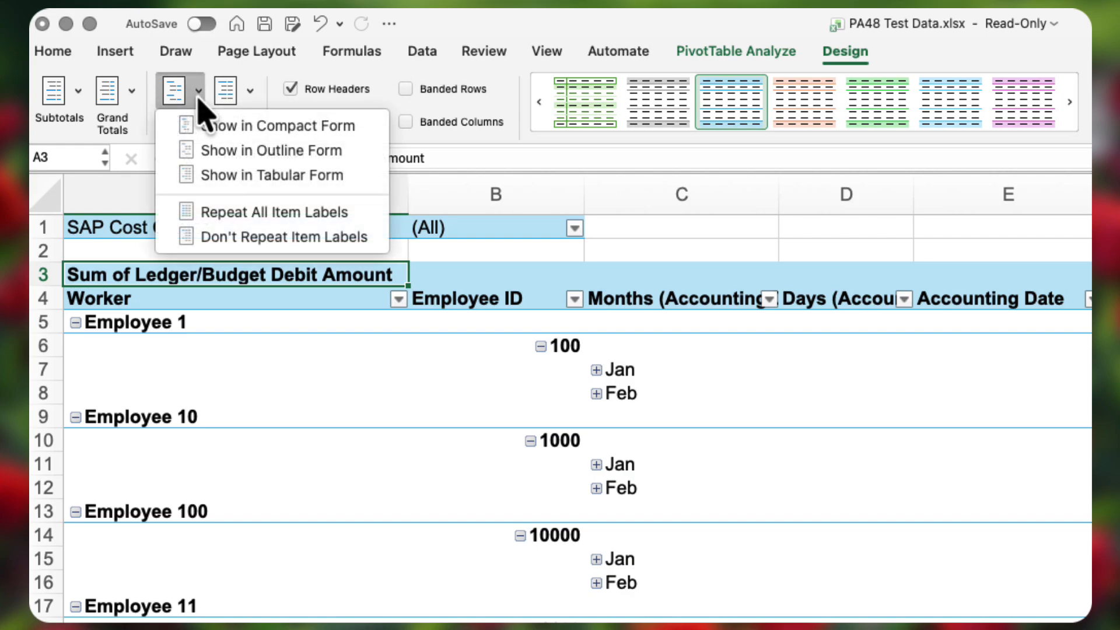
click(205, 174)
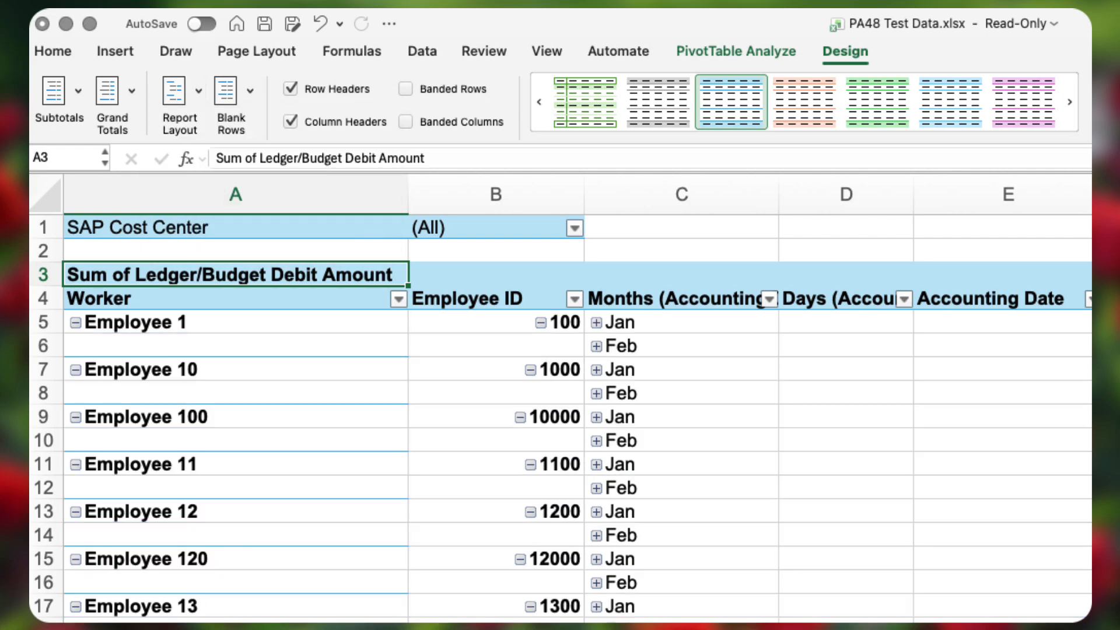
Apply banded rows to the pivot table.
click(405, 89)
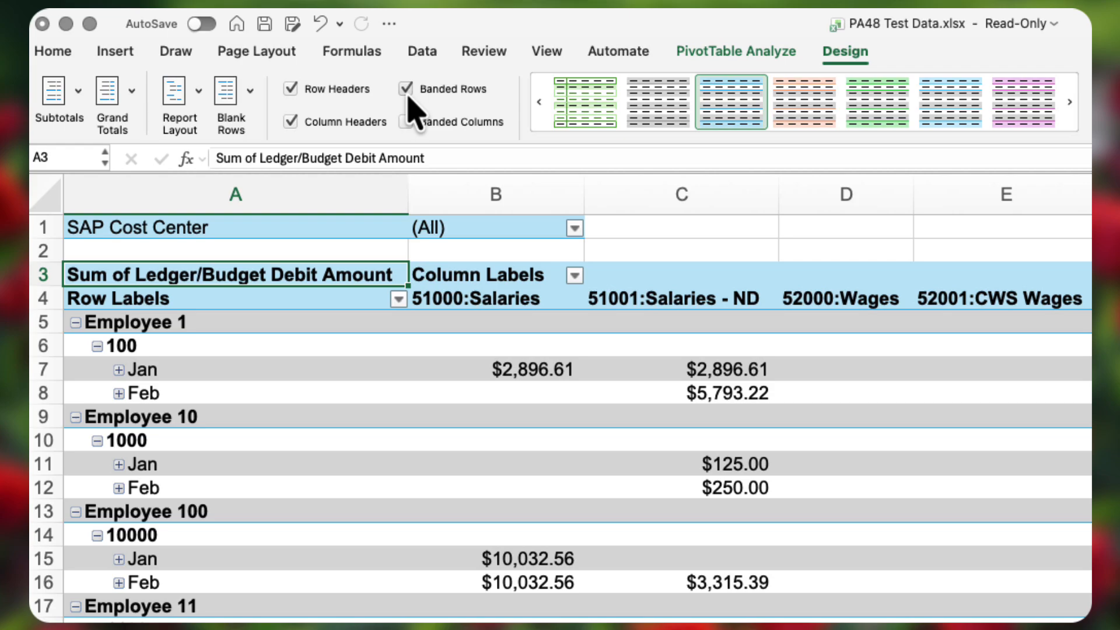
Try two green PivotTable styles, apply the light blue style, and turn off banded rows.
click(607, 113)
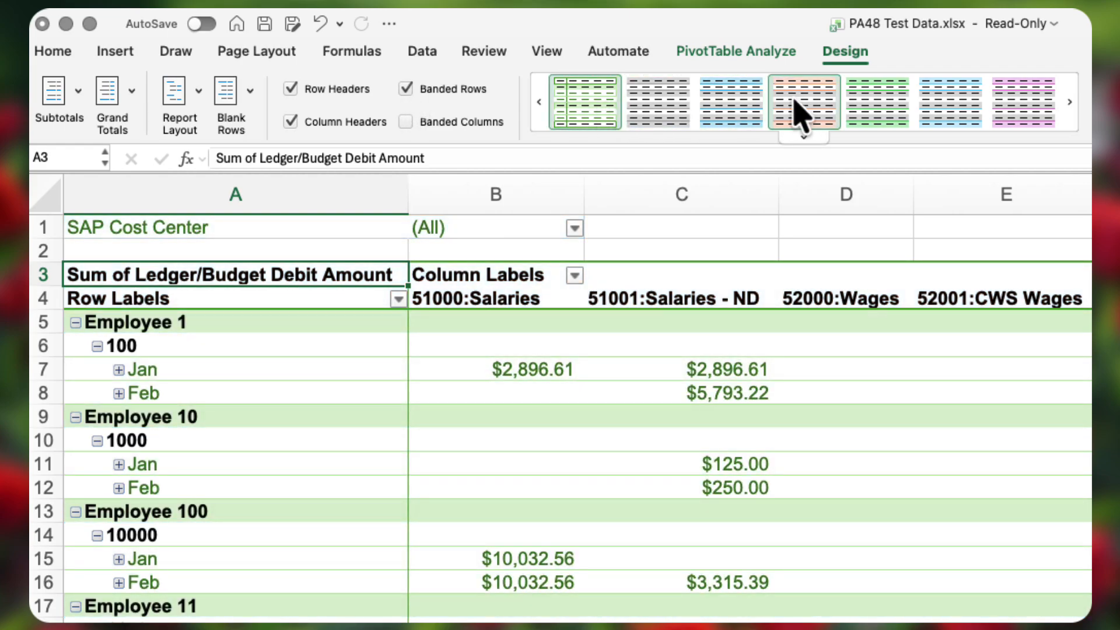
click(878, 112)
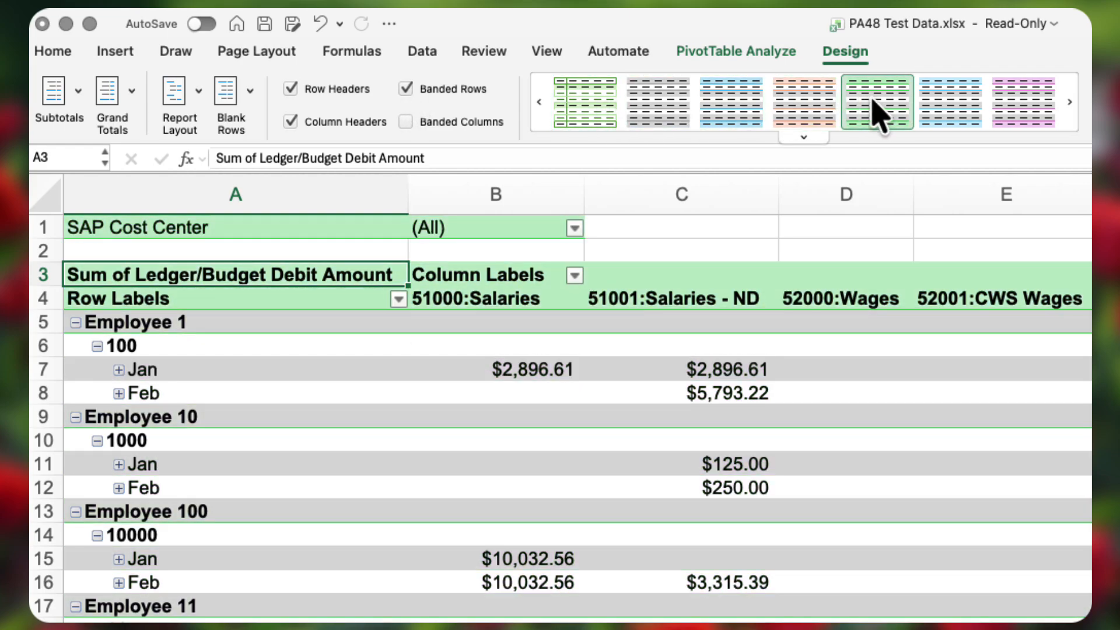
click(963, 112)
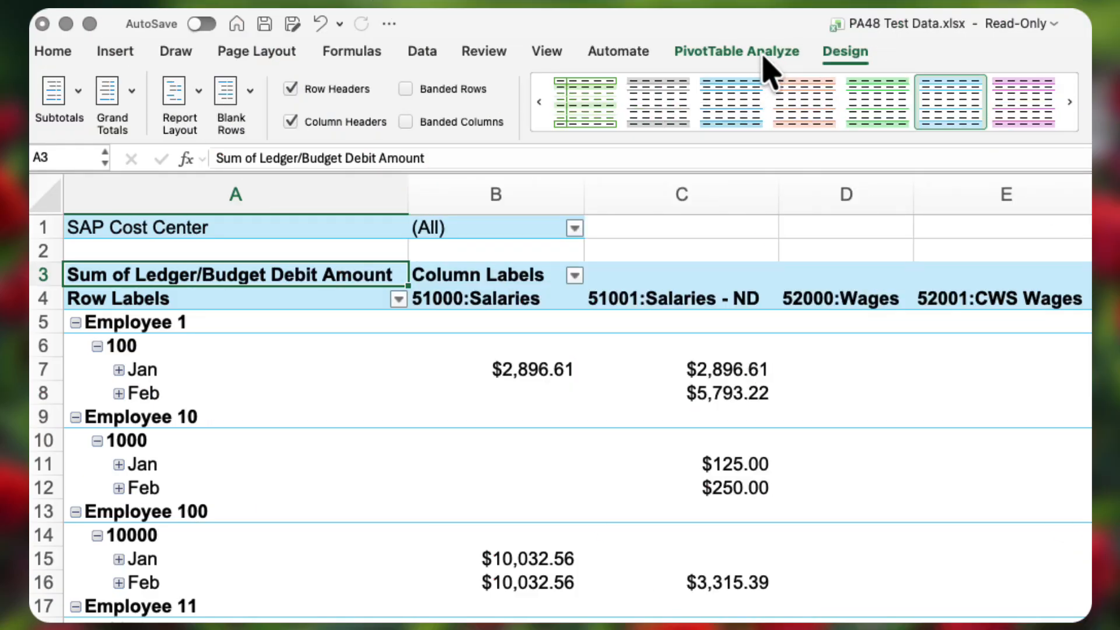
Collapse and re-expand Employee 1 and Employee 10, and expand Employee 10's Jan row to its pay dates.
click(764, 58)
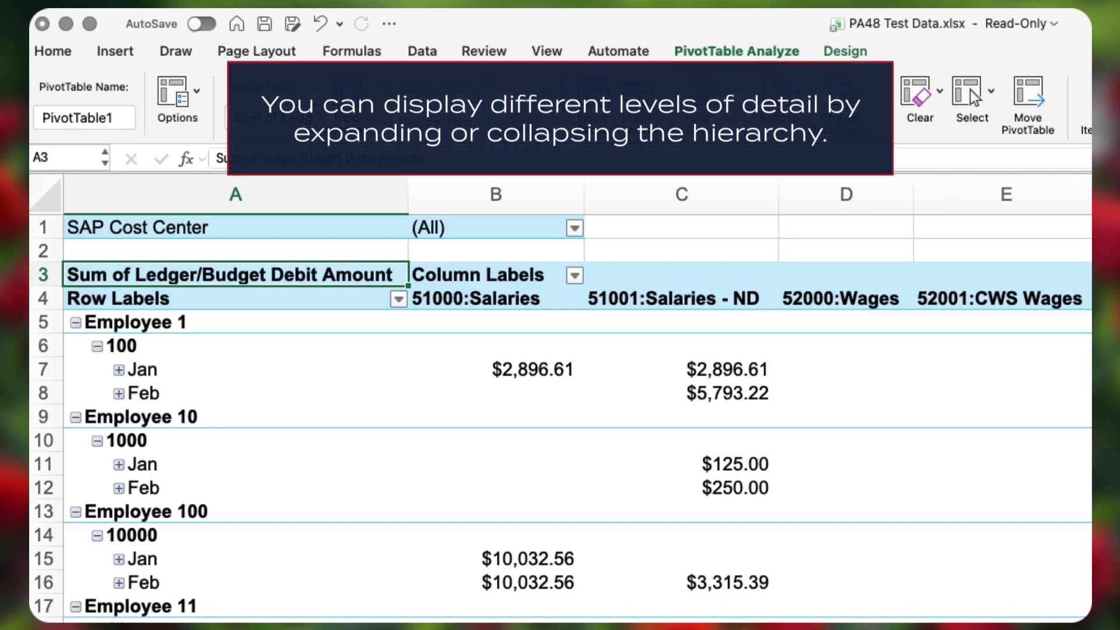
click(75, 323)
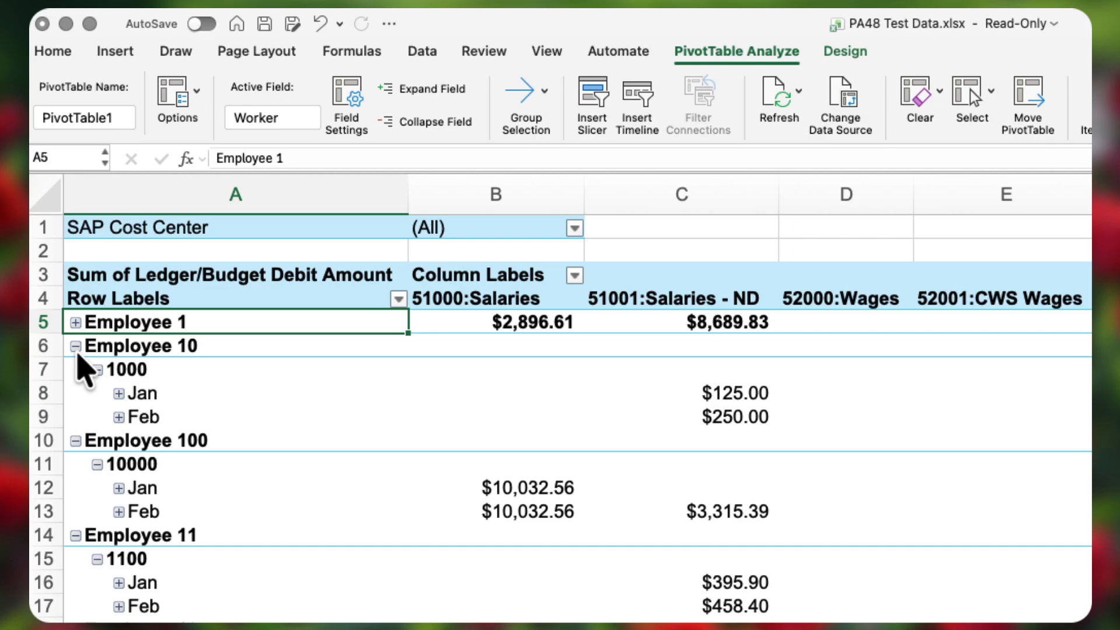
click(75, 347)
click(75, 346)
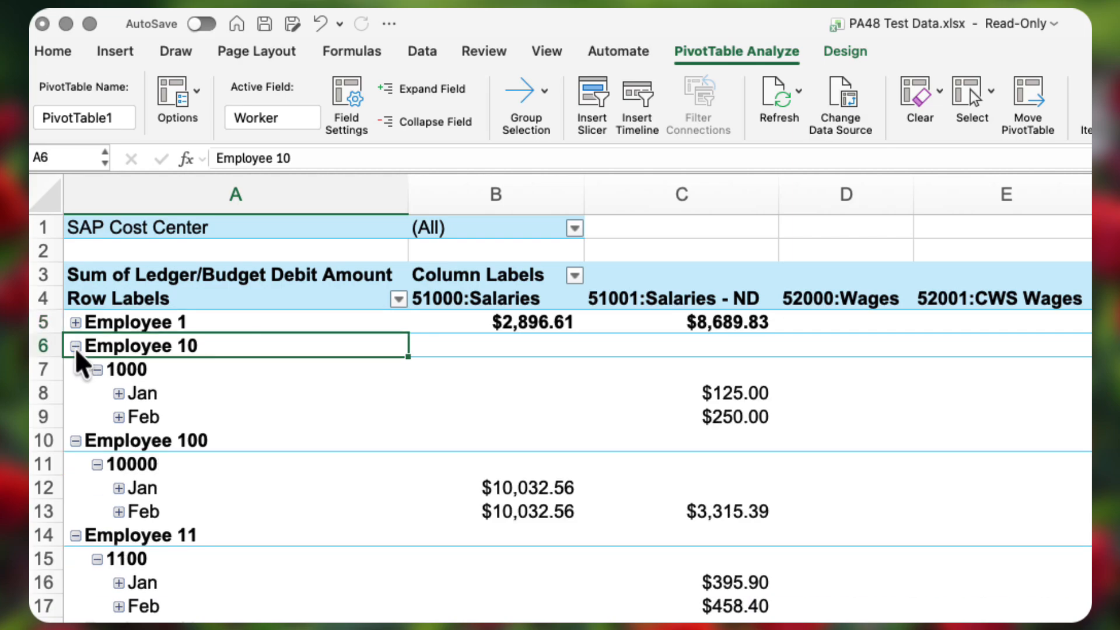
click(118, 393)
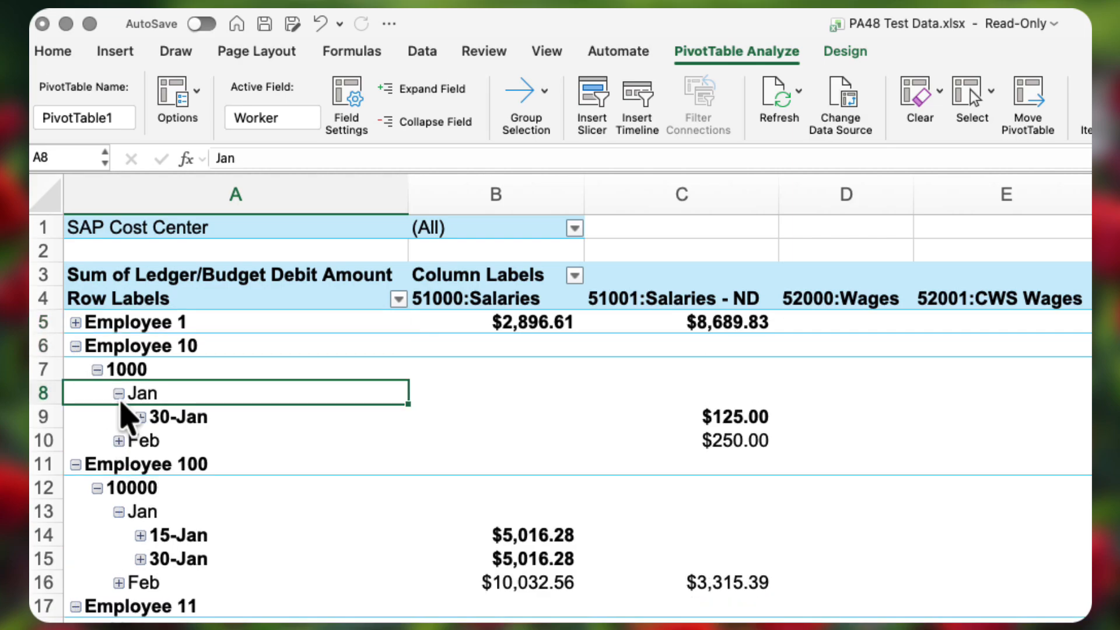
click(76, 322)
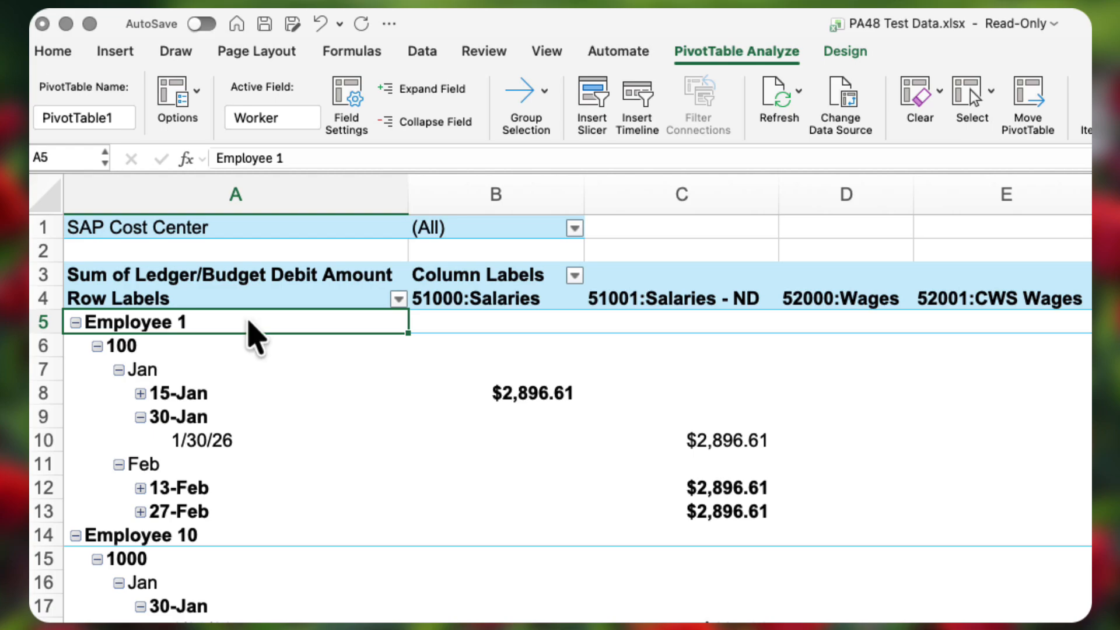
Collapse the entire Worker field of the pivot table and expand the entire field again.
right_click(249, 321)
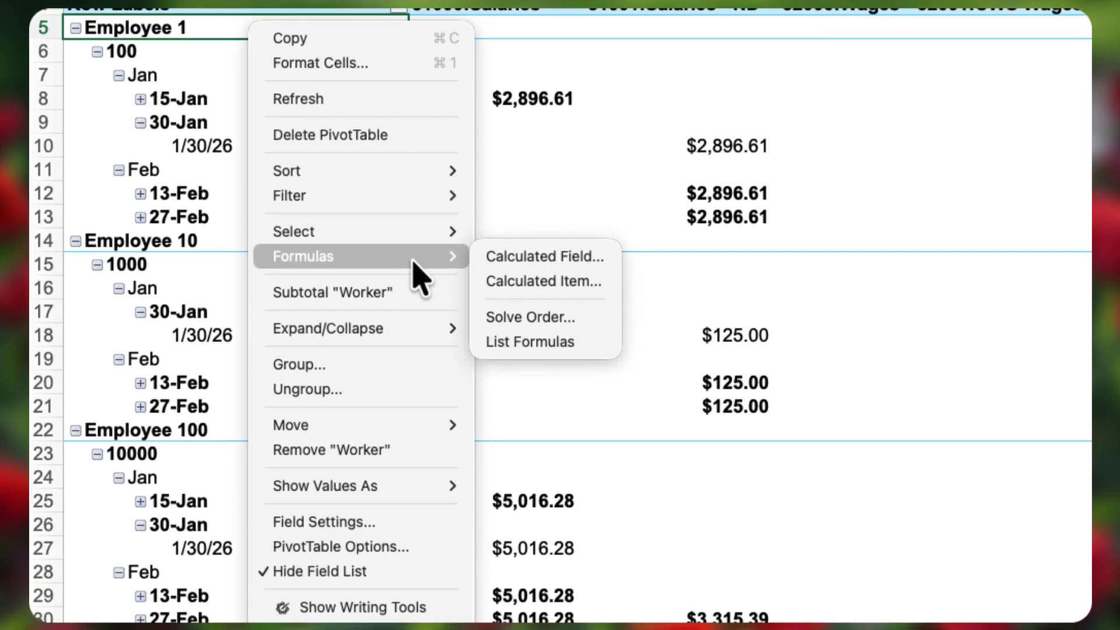
mouse_move(429, 298)
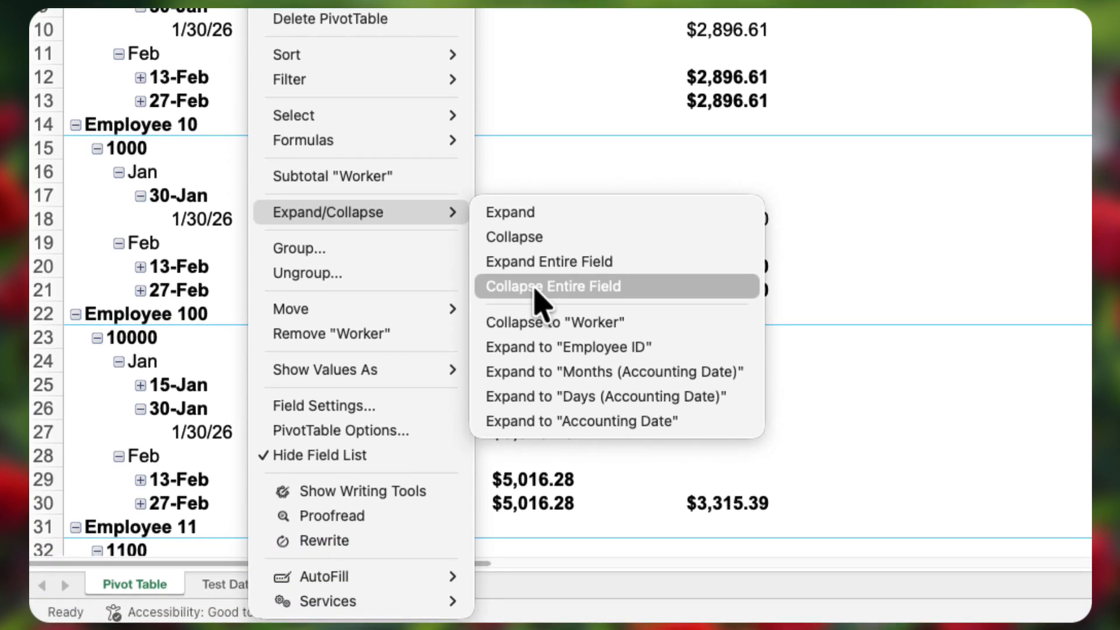
click(535, 286)
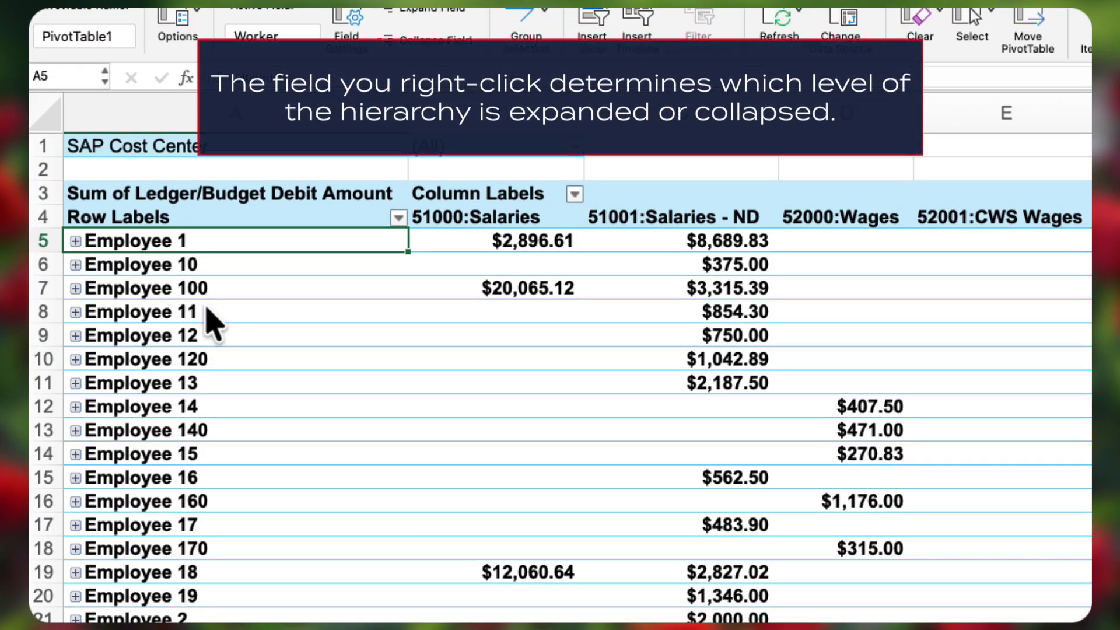
right_click(192, 246)
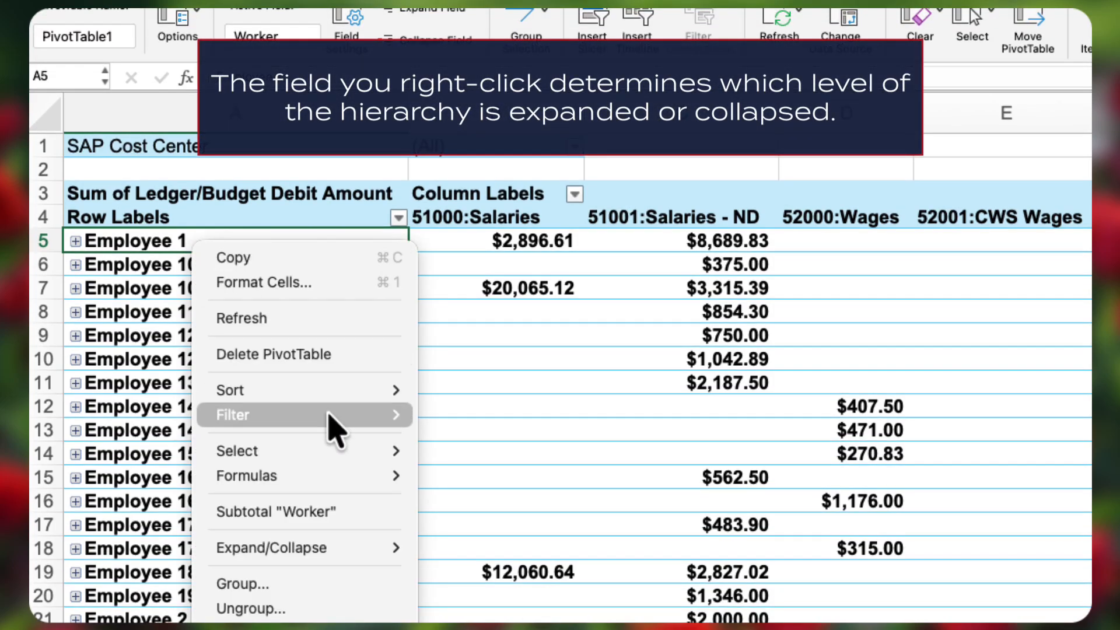
mouse_move(344, 548)
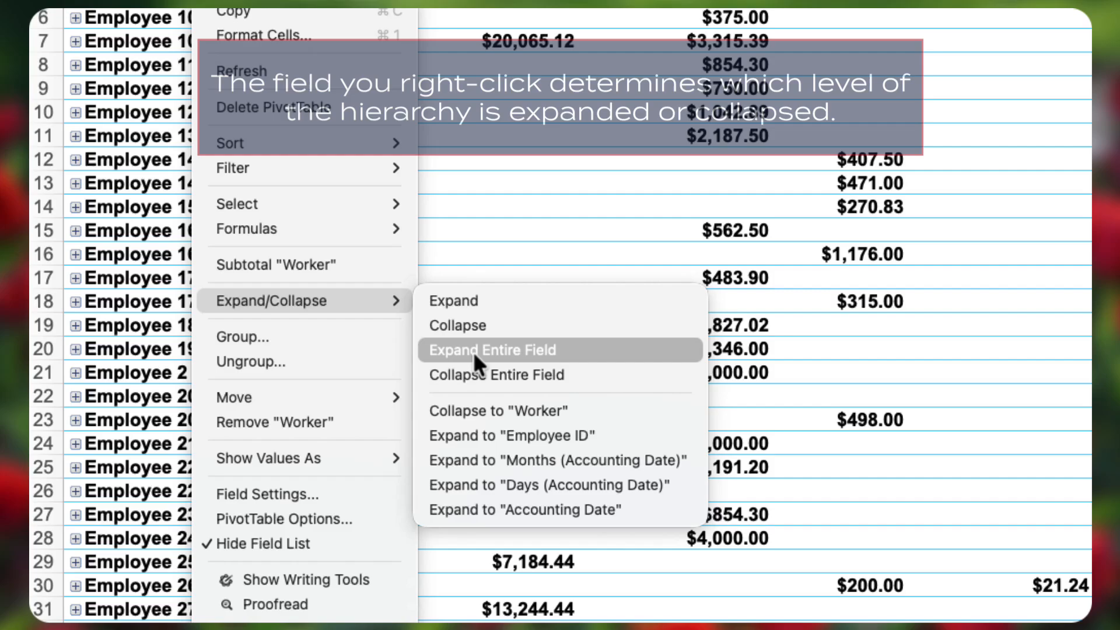
click(466, 432)
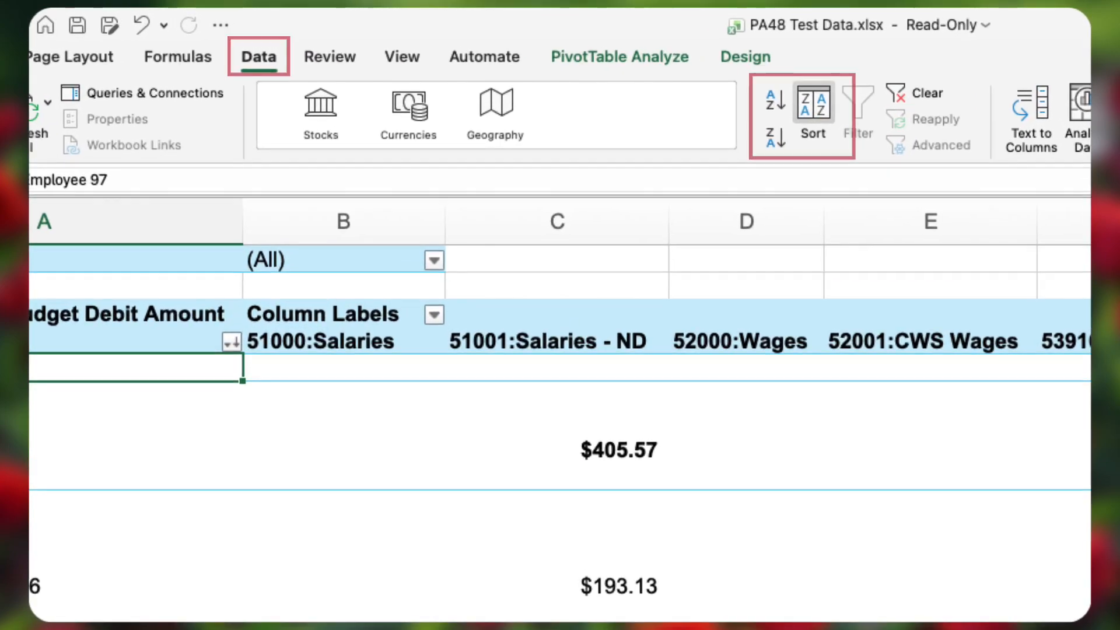
Open the sort settings for the Worker field and the sort and filter options of the row labels.
click(816, 114)
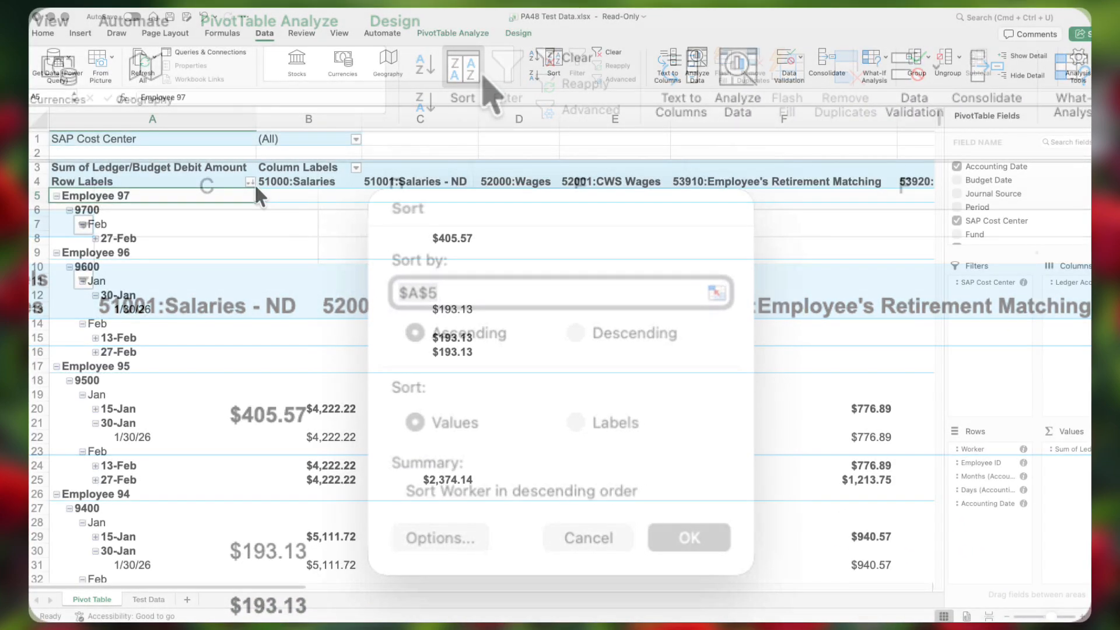
click(250, 186)
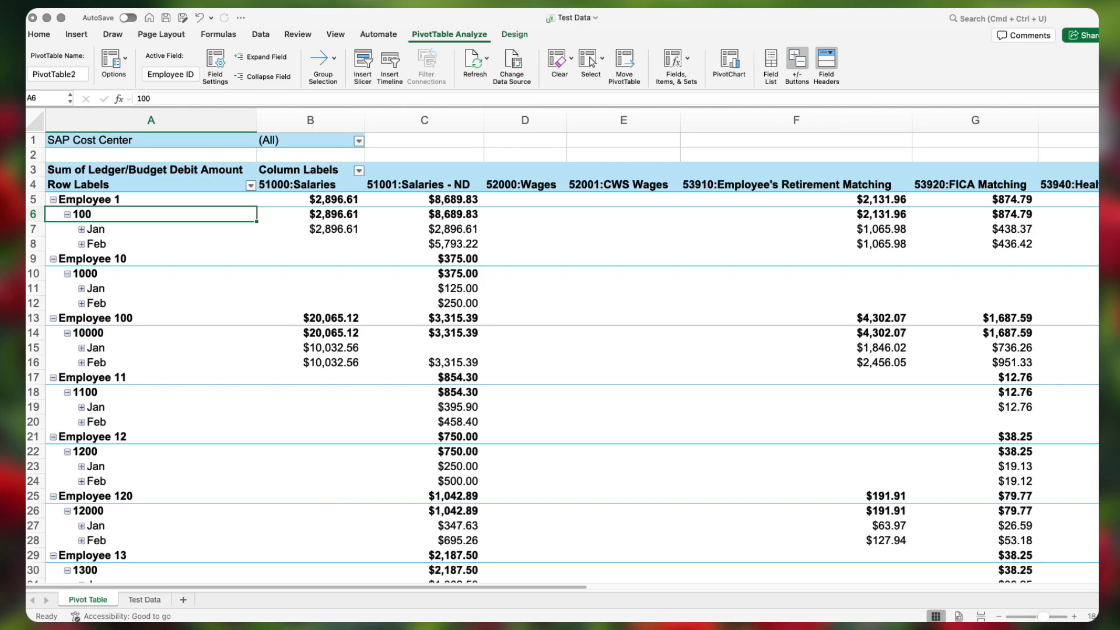
Apply a label filter on the Employee ID field so that it equals Employee 1's ID.
right_click(155, 214)
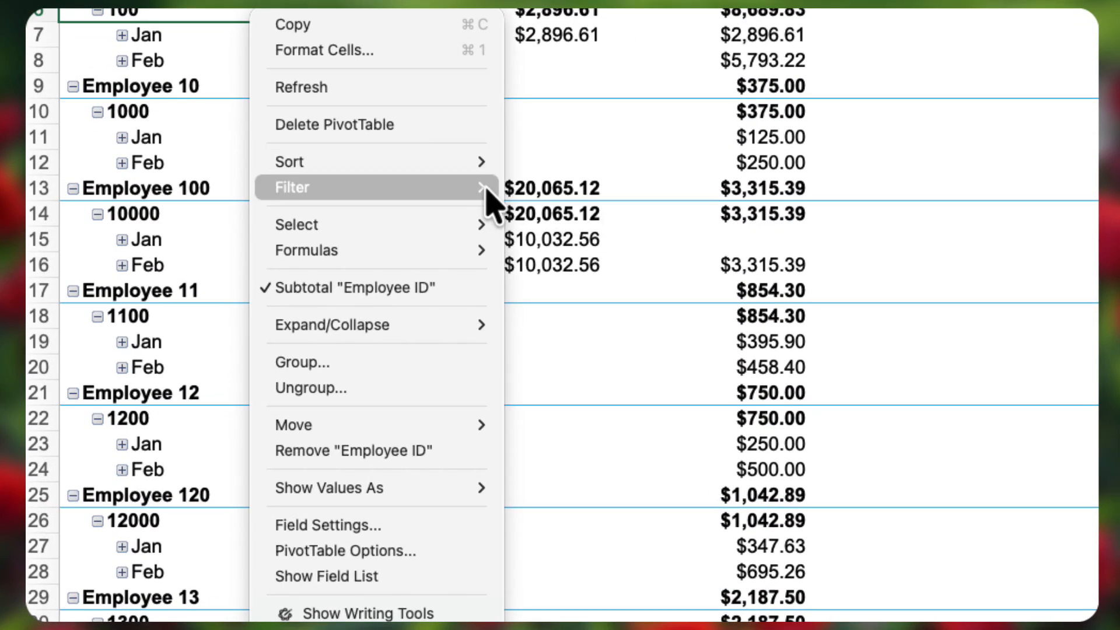
mouse_move(490, 194)
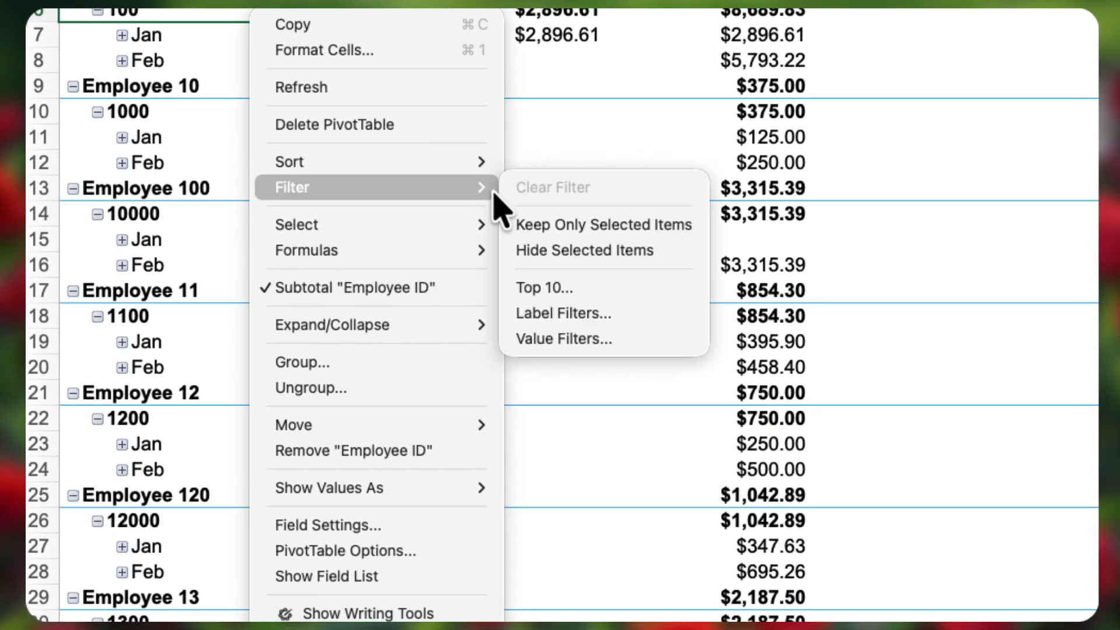
click(551, 315)
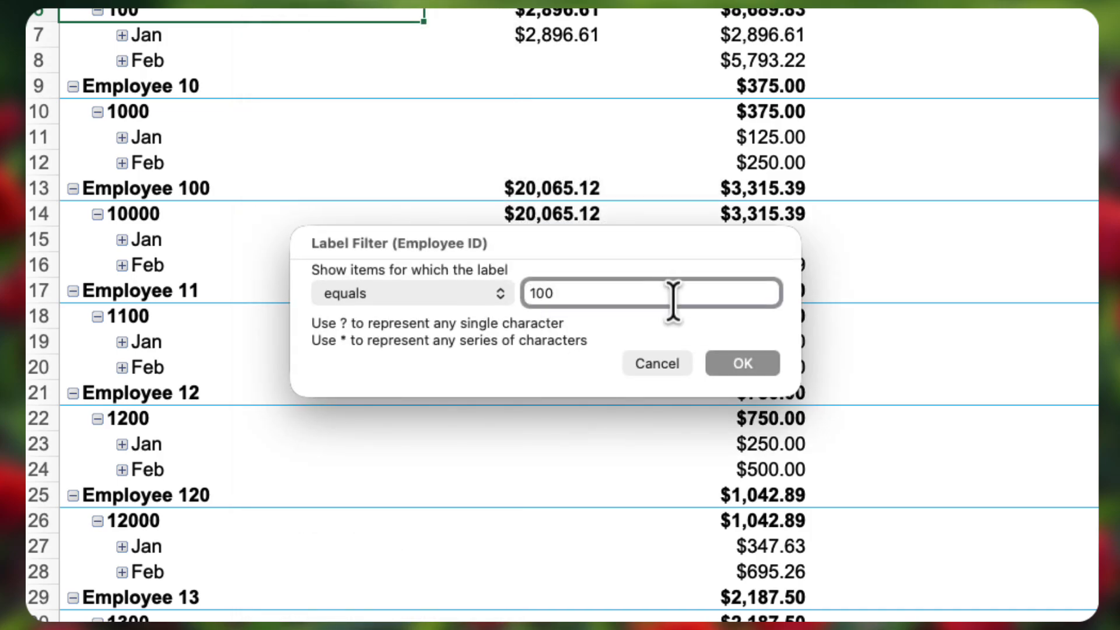
click(736, 366)
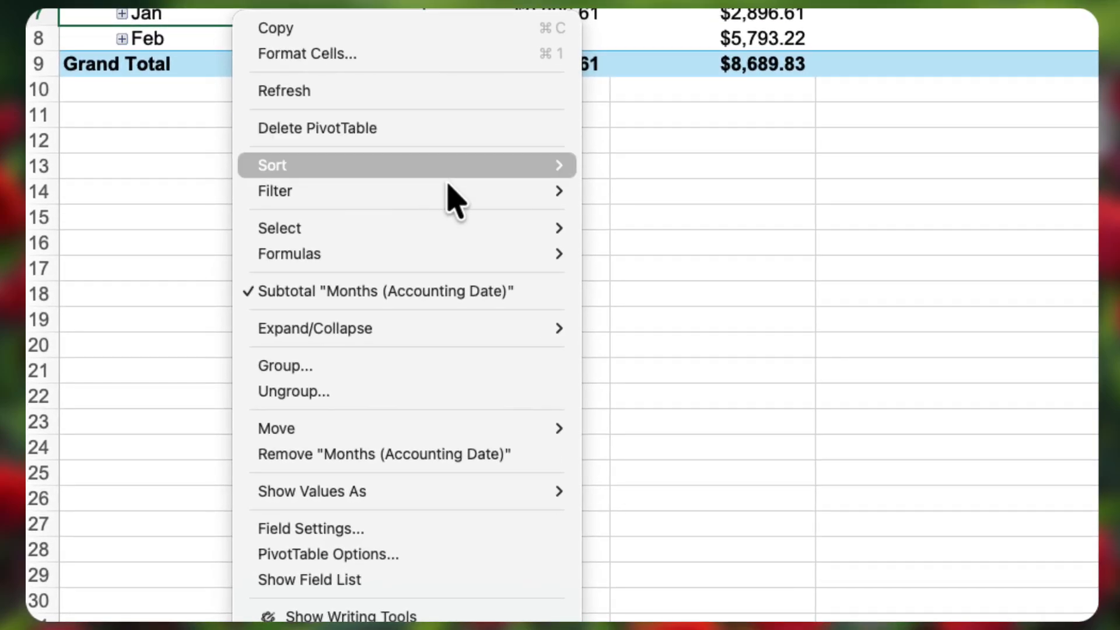
Apply a date filter on the Months (Accounting Date) field for dates equal to 1/15/26.
mouse_move(301, 338)
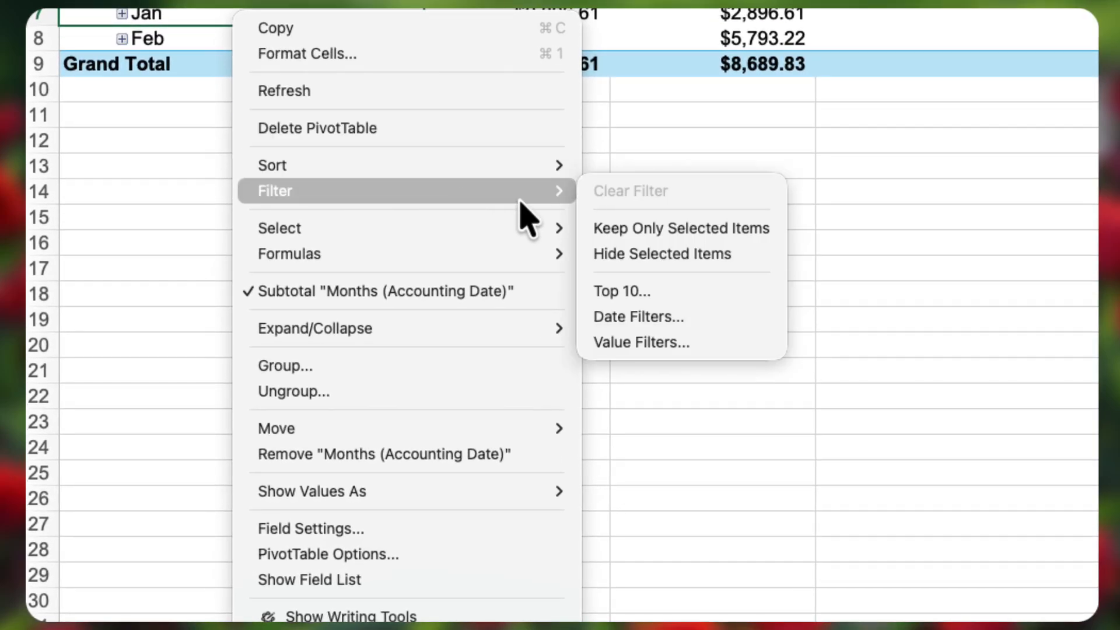
click(648, 318)
text(1/15/26)
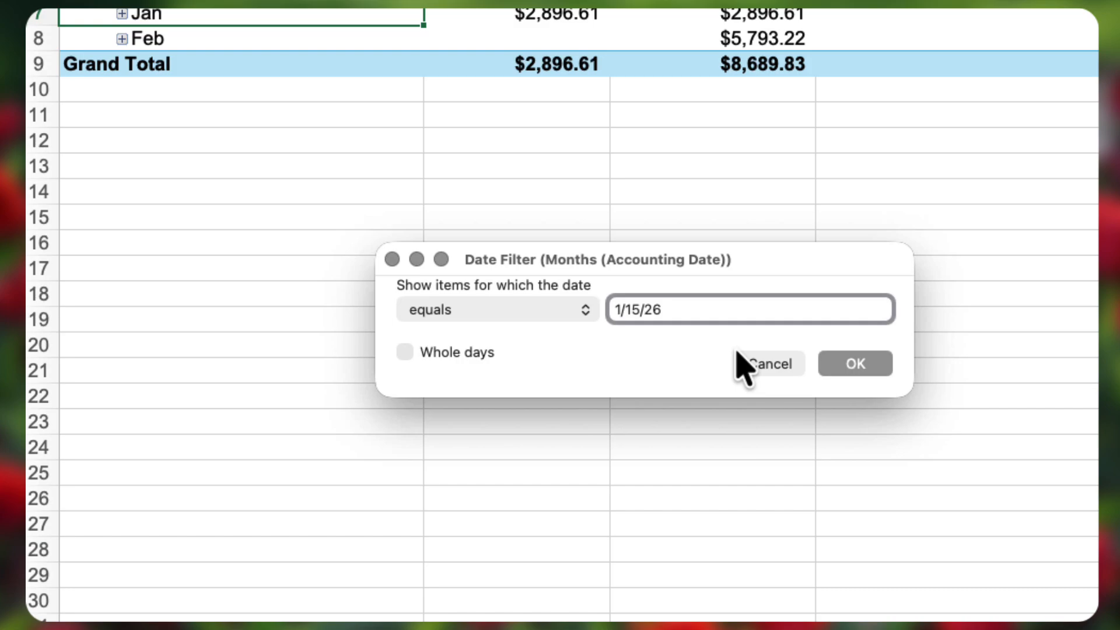
click(839, 365)
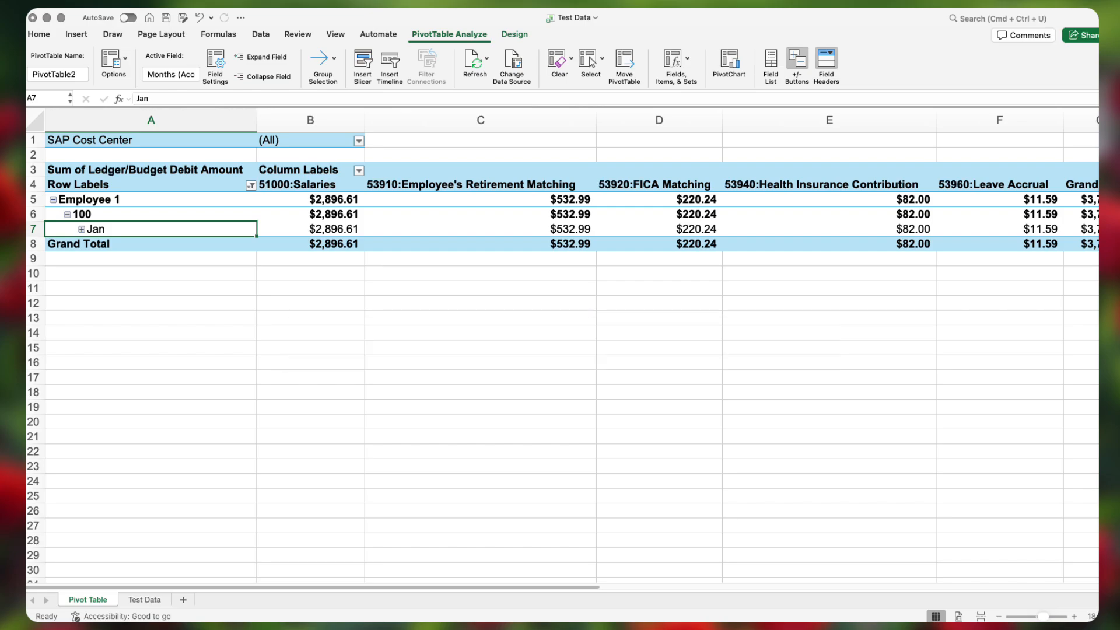
Clear the filters on the Months (Accounting Date) and Employee ID fields.
right_click(227, 227)
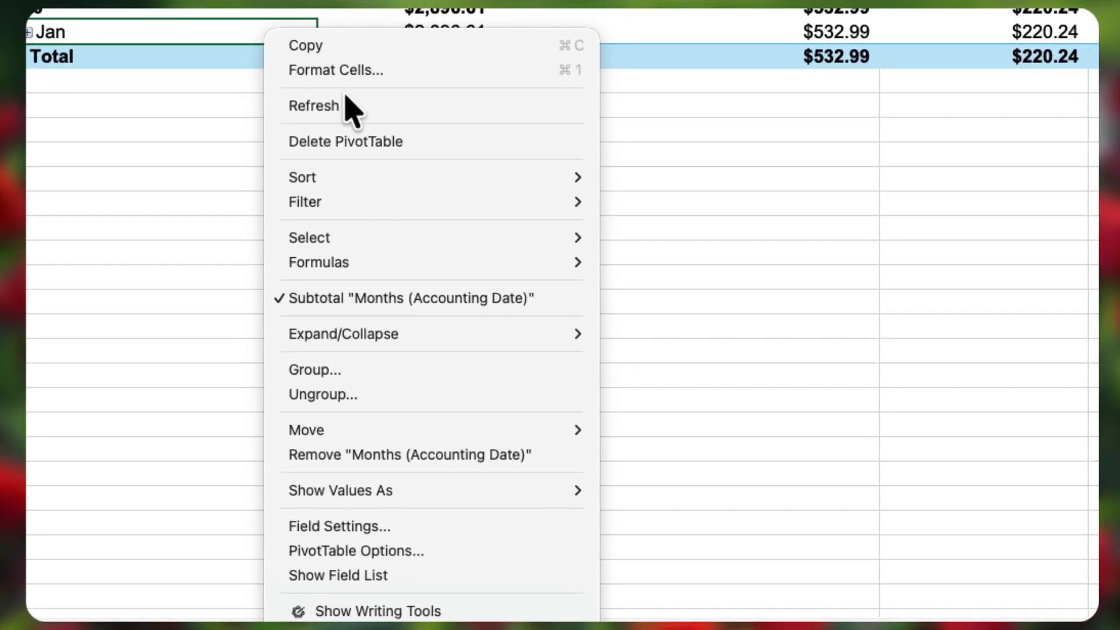
mouse_move(453, 187)
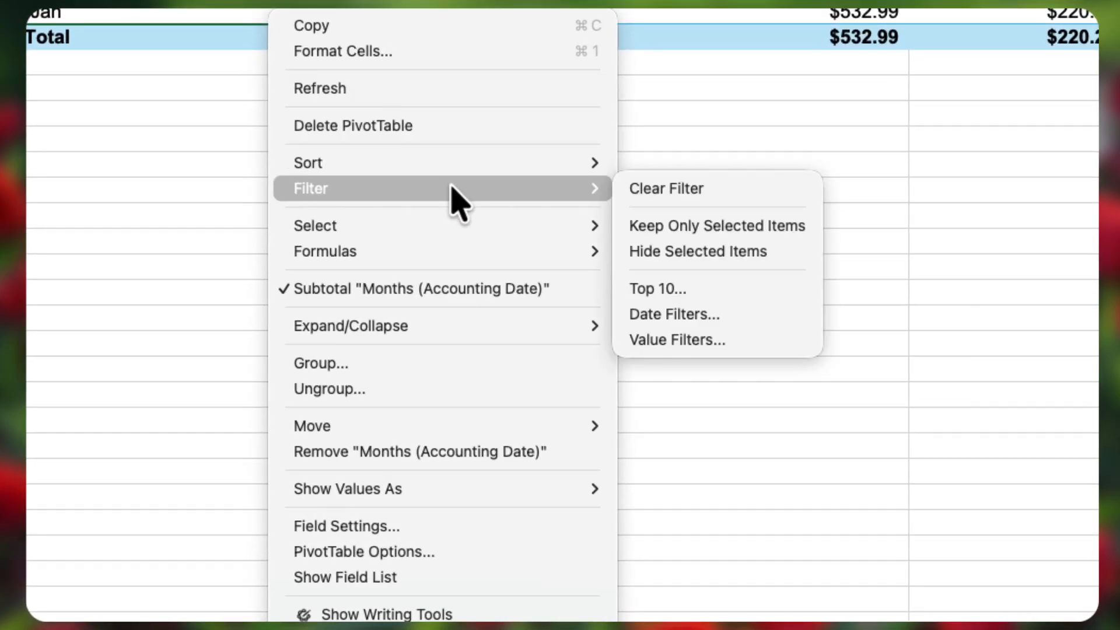
click(631, 197)
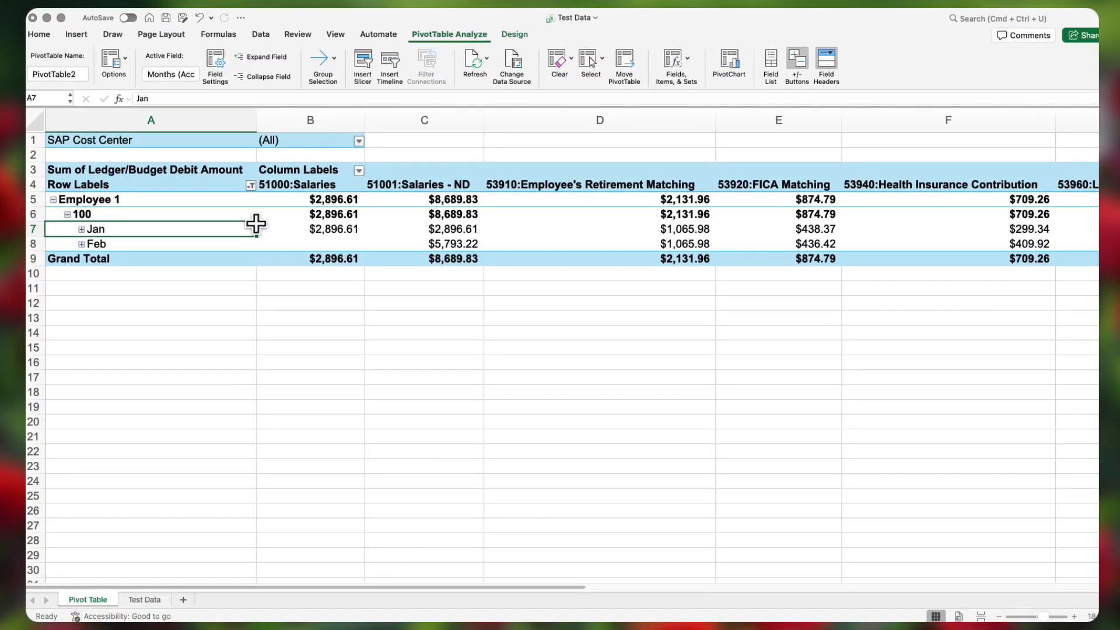
click(233, 217)
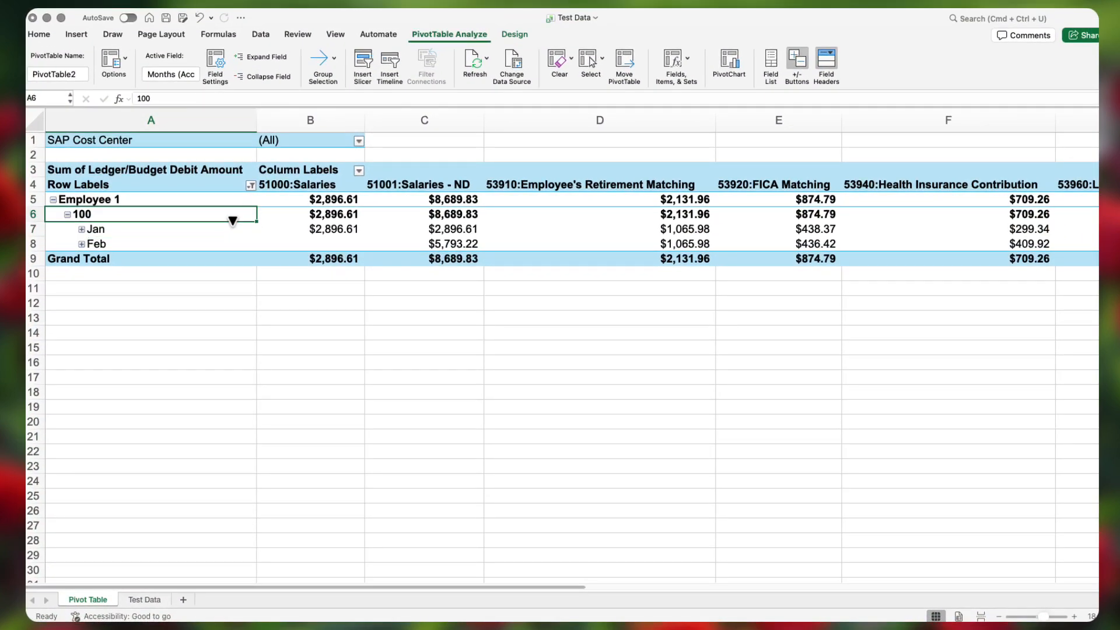
right_click(232, 217)
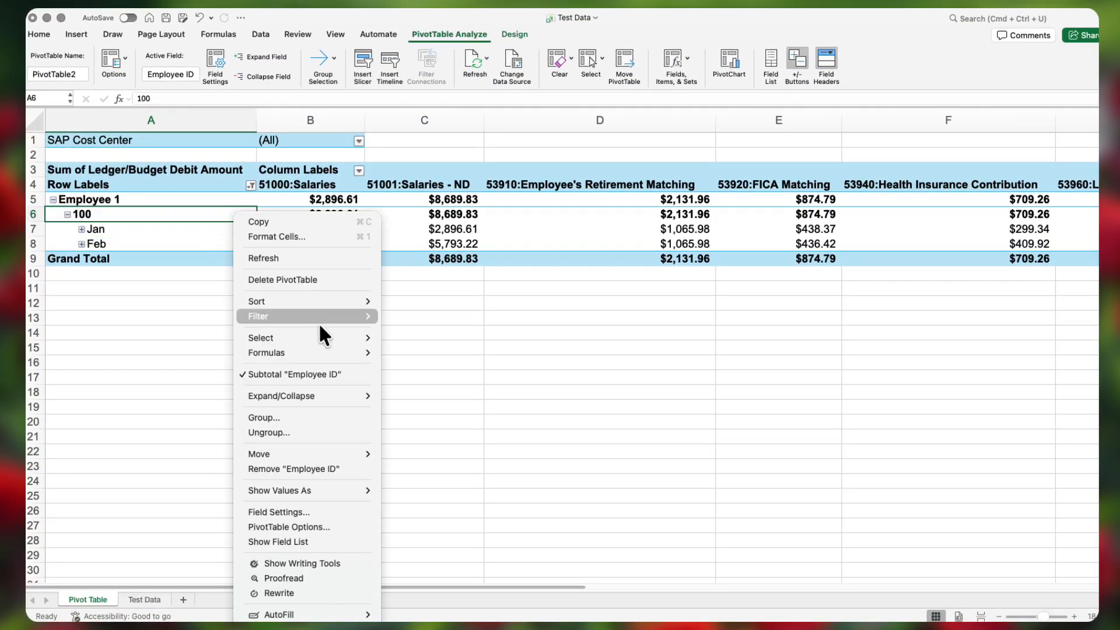
mouse_move(323, 319)
click(419, 319)
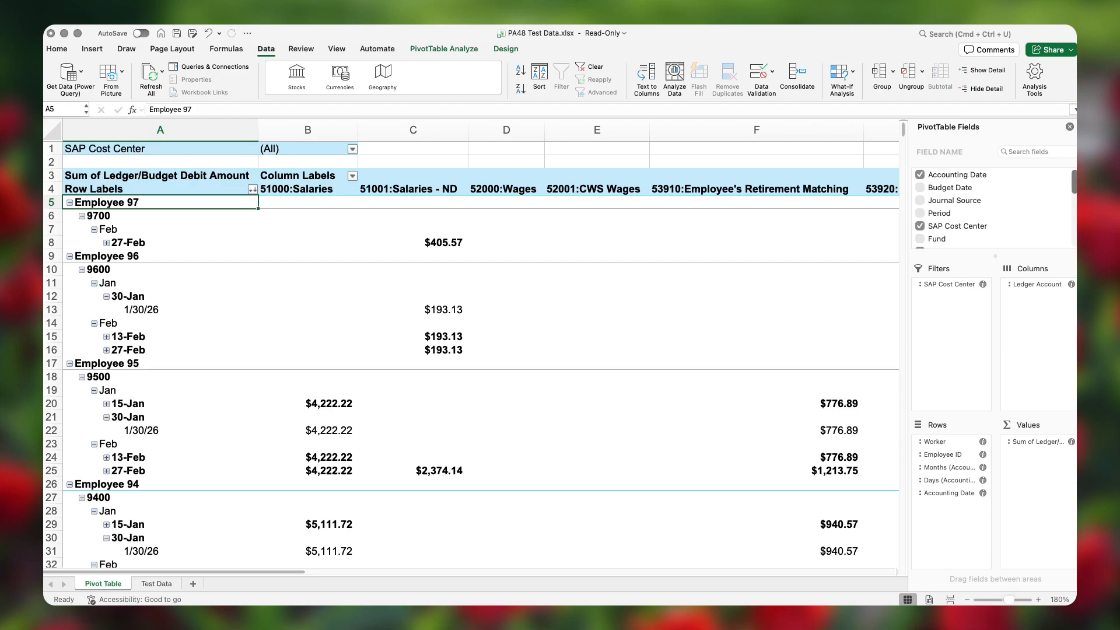
Refresh the pivot table and confirm 'Test Data'!$A$1:$R$2259 as its data source range.
right_click(246, 202)
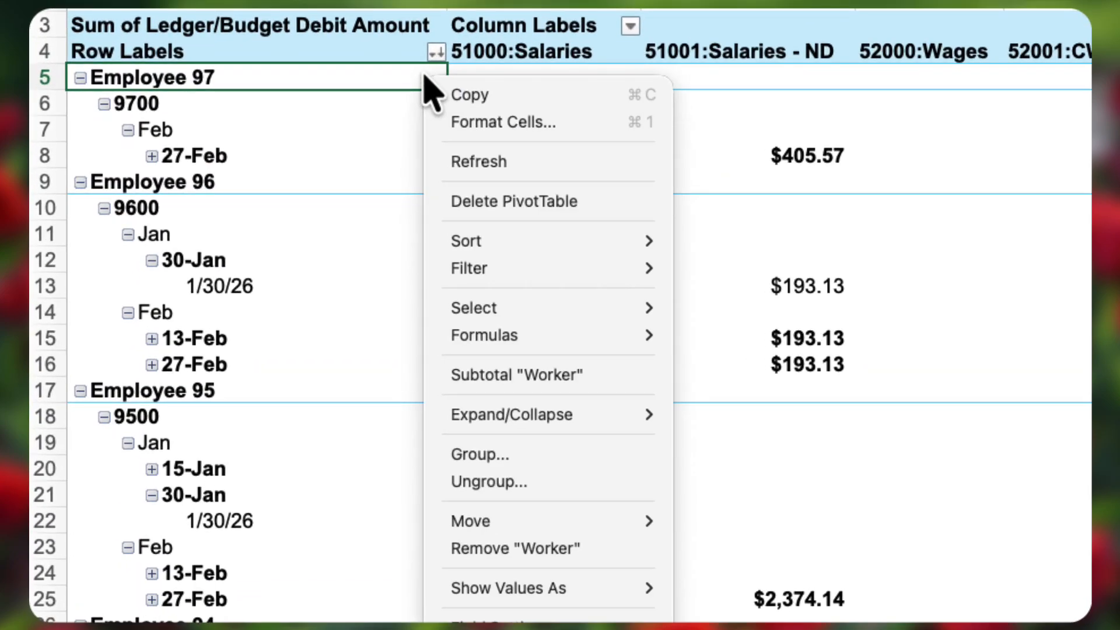
click(471, 161)
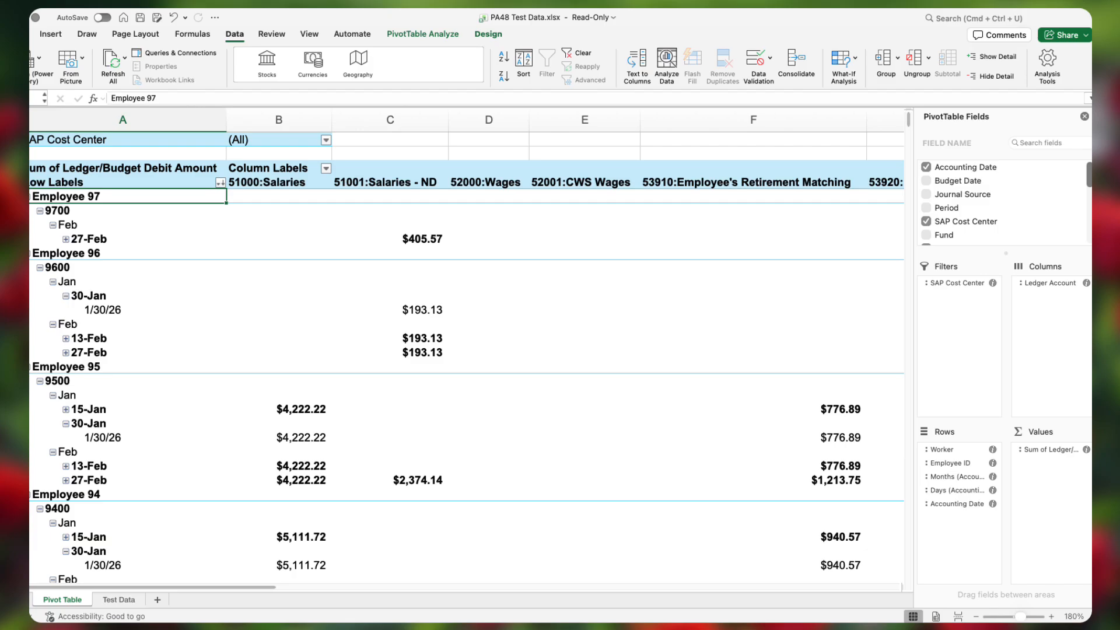
click(444, 36)
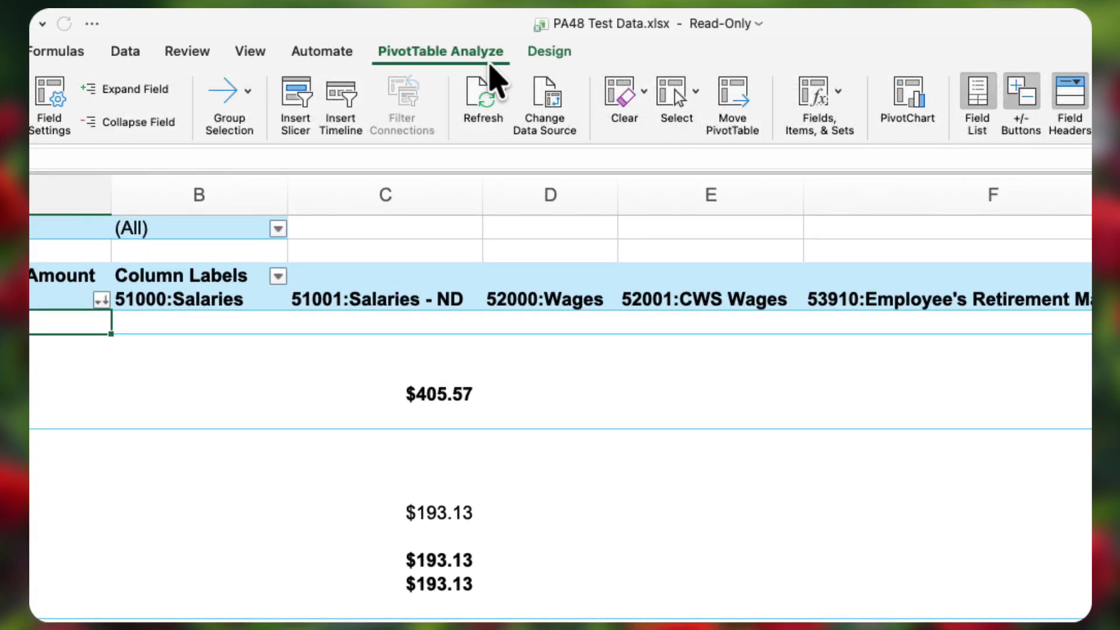
click(544, 105)
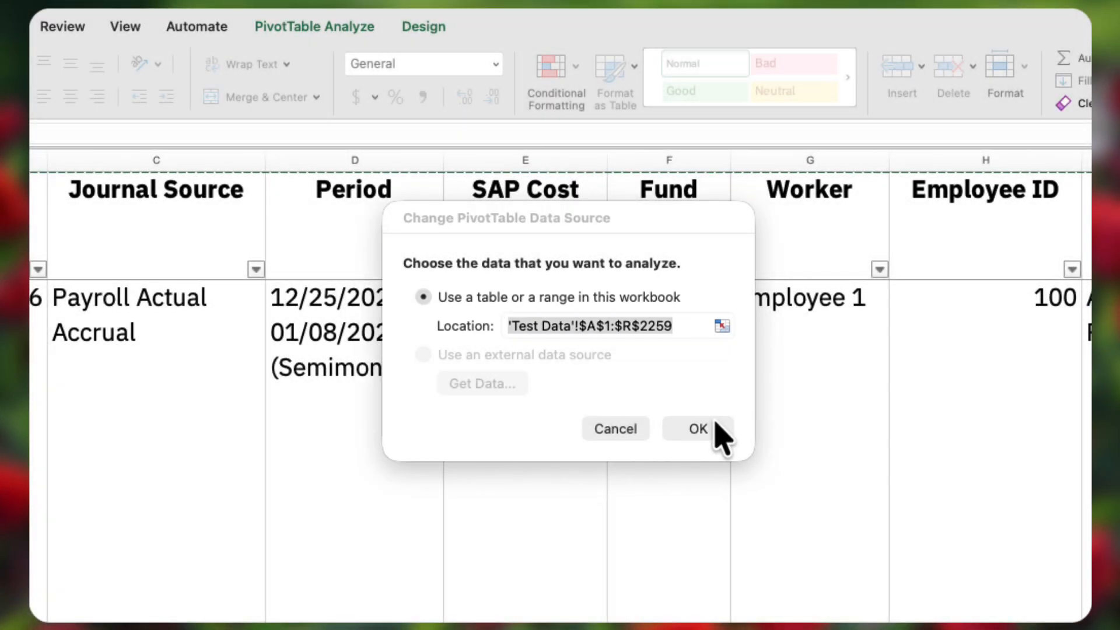
click(716, 436)
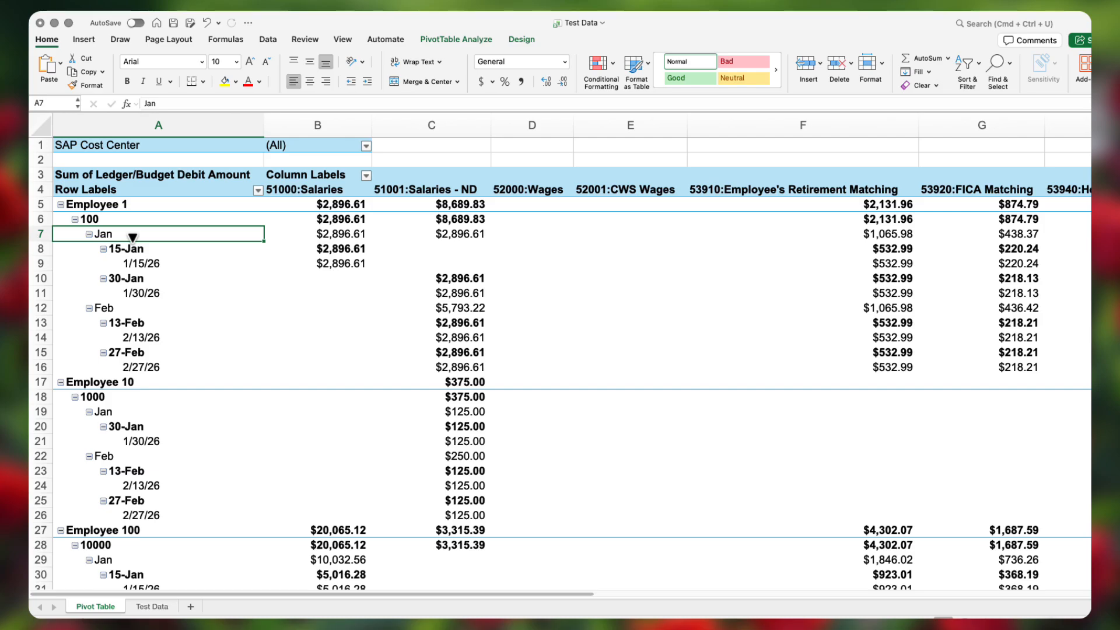
Group the accounting dates in the pivot table's rows by Days and Months.
click(132, 235)
drag(160, 255, 194, 366)
right_click(214, 235)
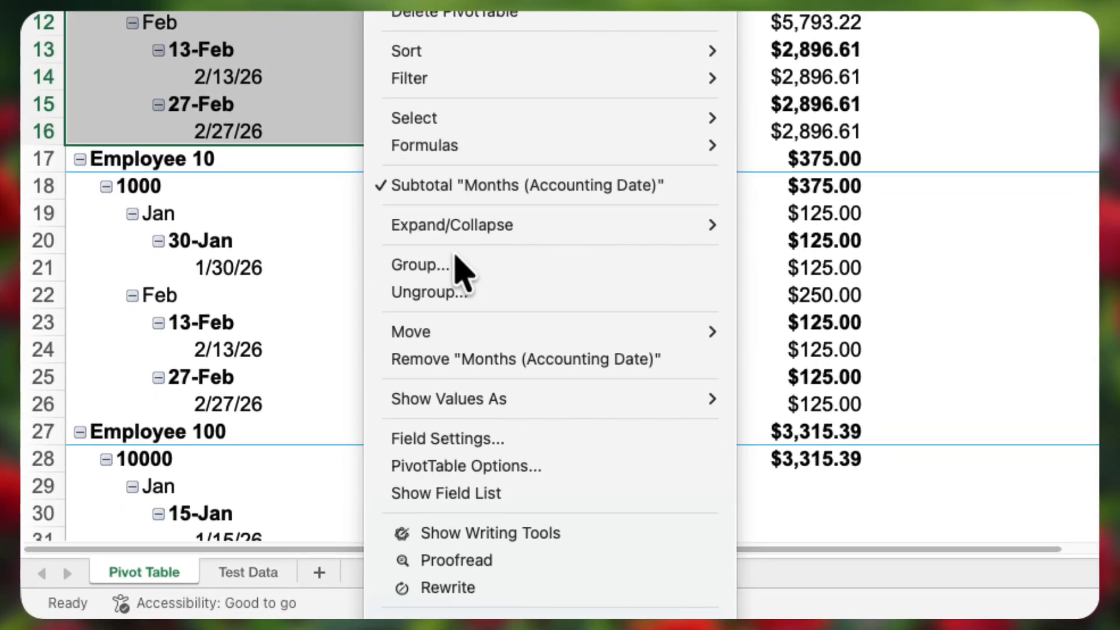
click(386, 329)
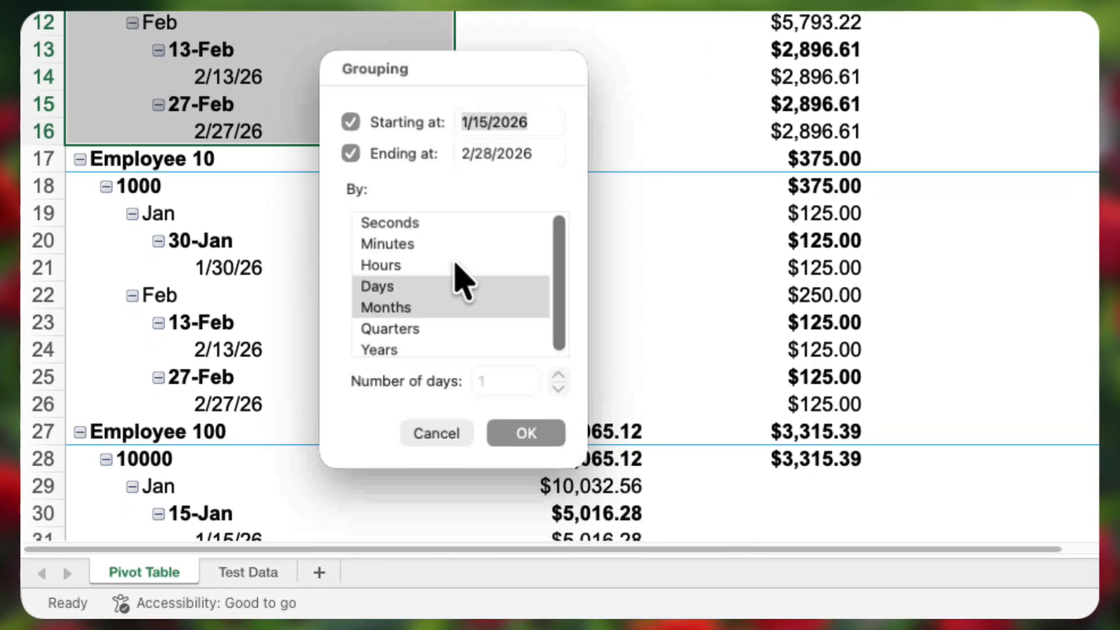
click(528, 437)
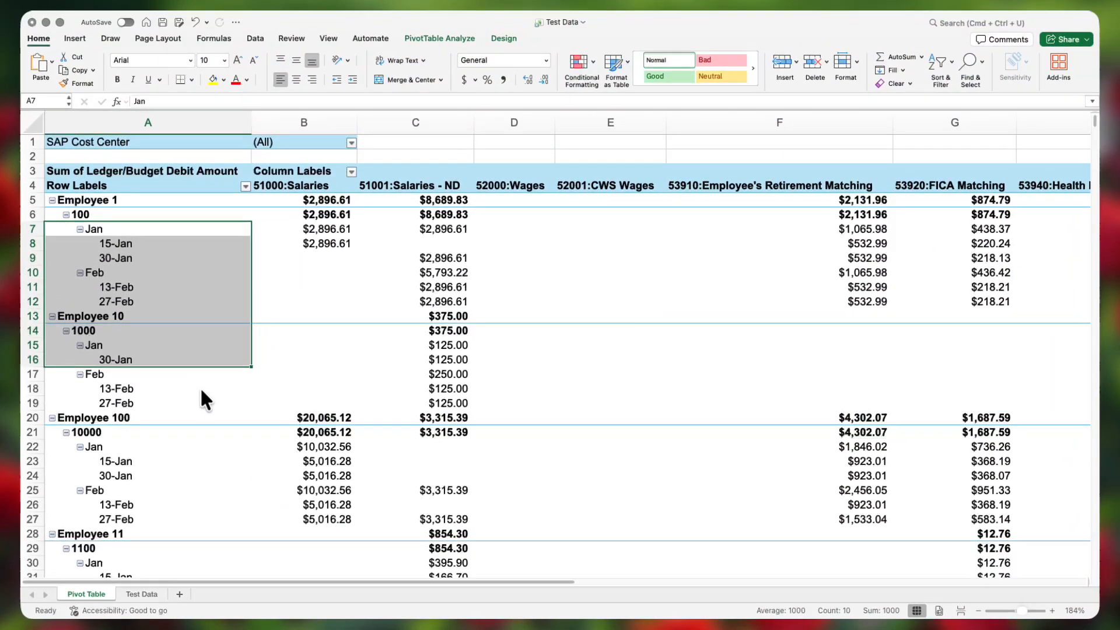
Collapse the Jan and Feb groups under Employee 1 and expand both again.
click(79, 229)
click(80, 244)
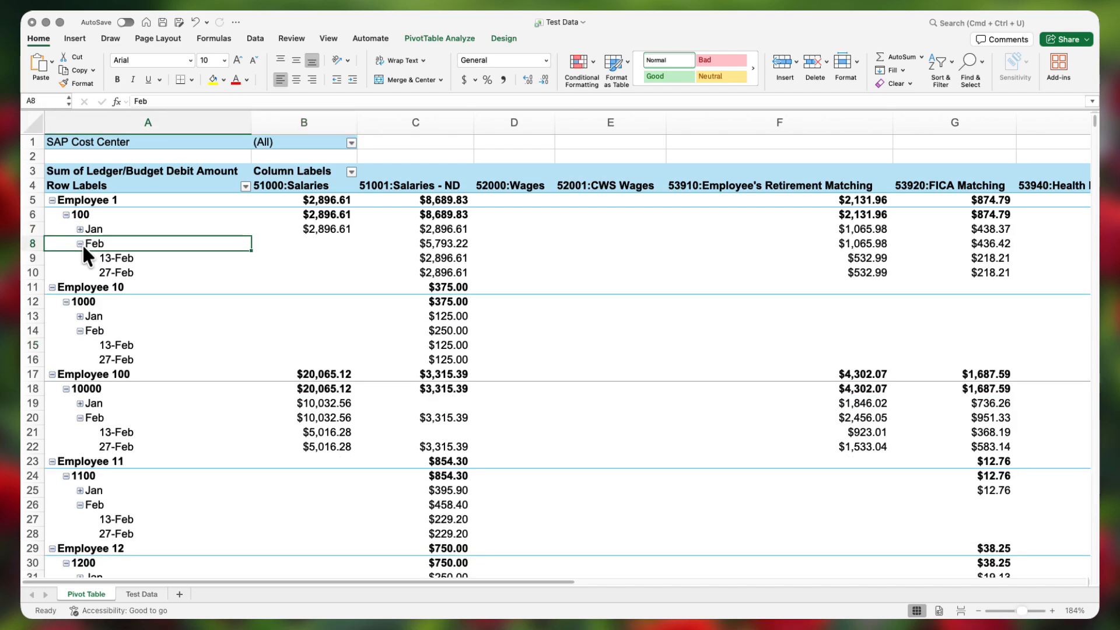
click(80, 243)
click(80, 229)
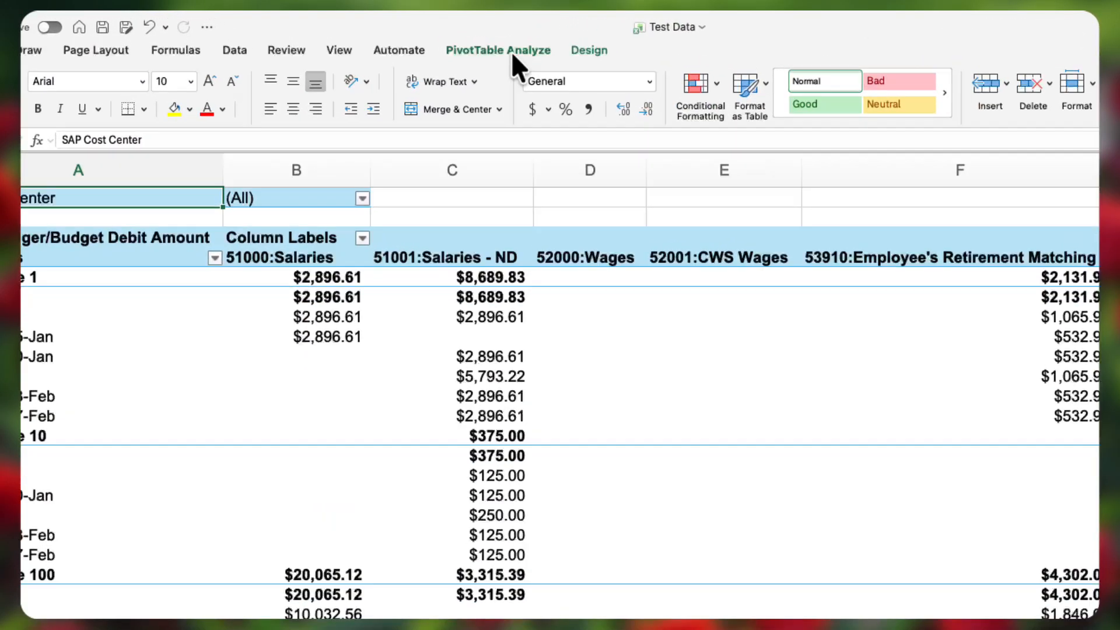
Insert slicers for Budget Date, SAP Cost Center, Worker and Employee ID.
click(440, 39)
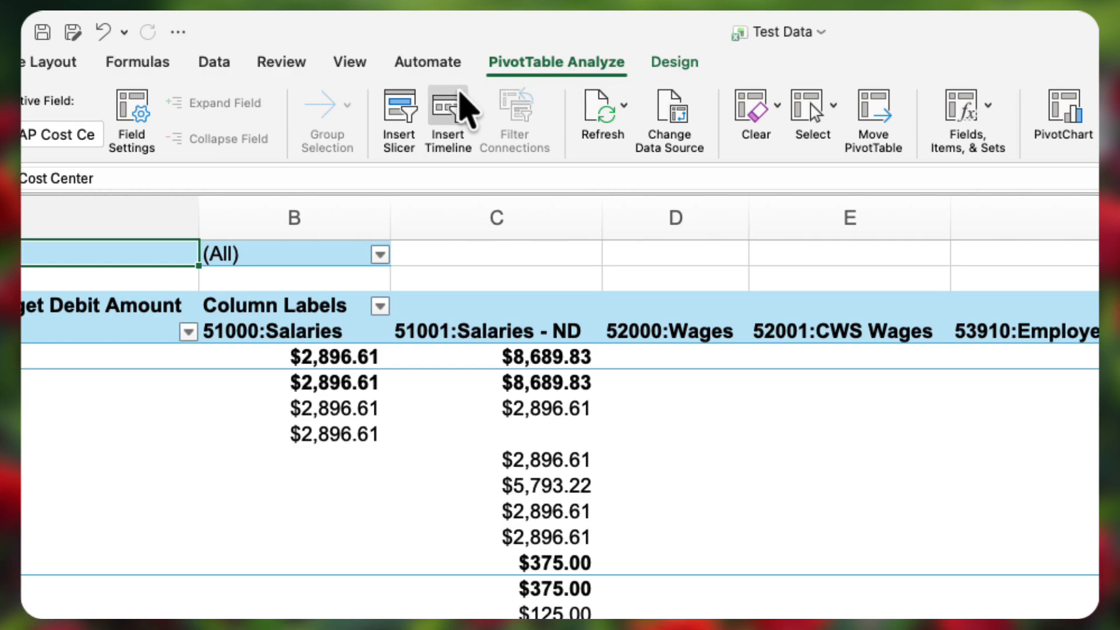
click(402, 120)
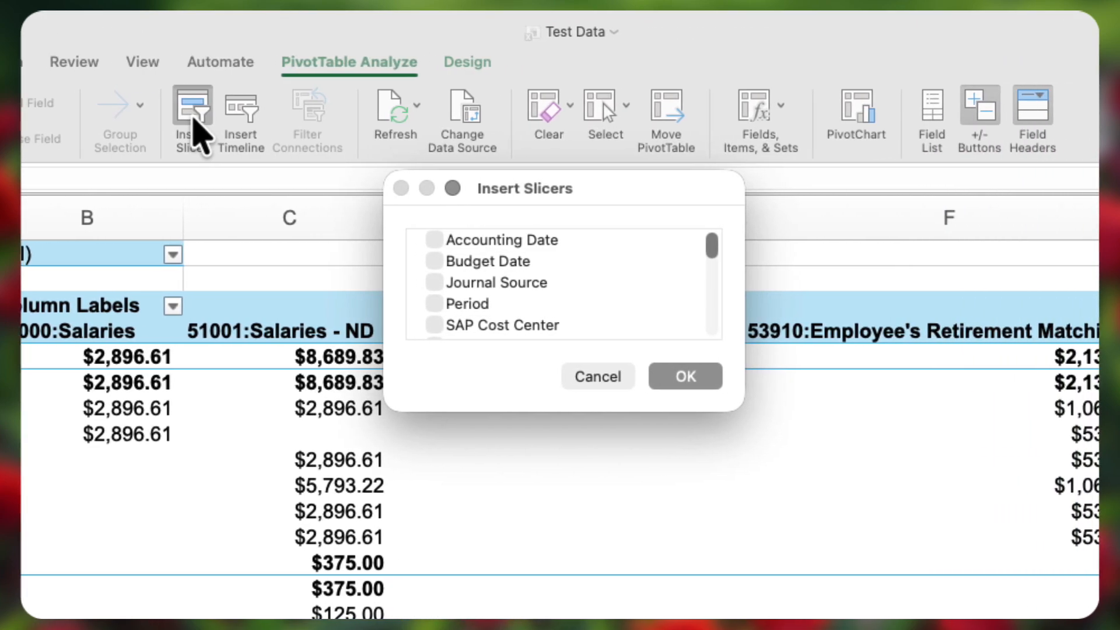
scroll(650, 283, down, 3)
scroll(432, 280, down, 1)
click(427, 264)
click(428, 286)
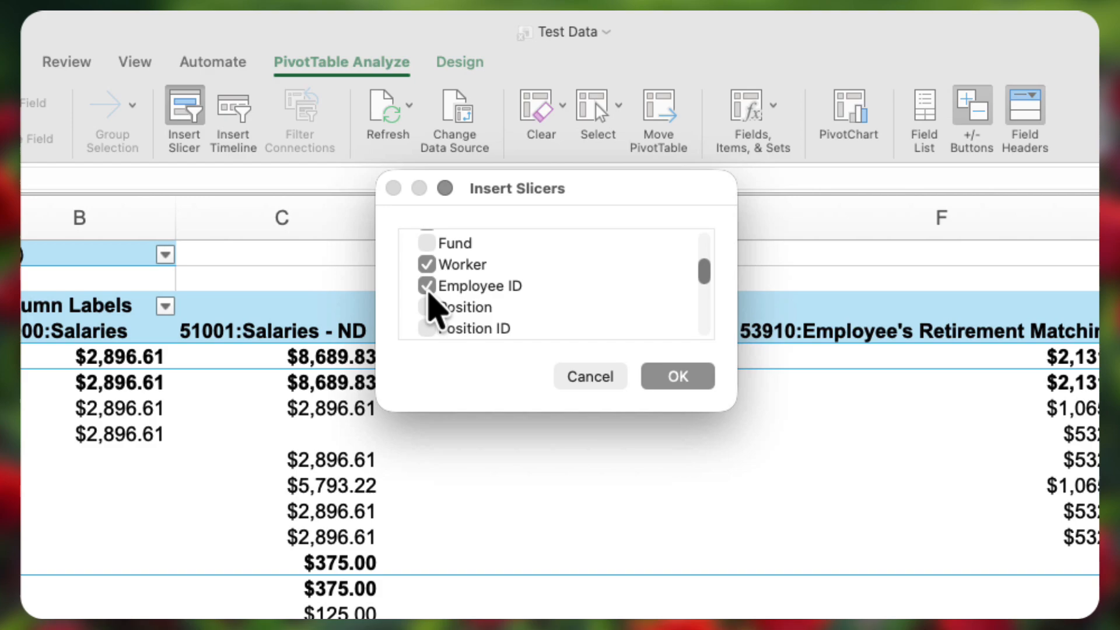
click(658, 386)
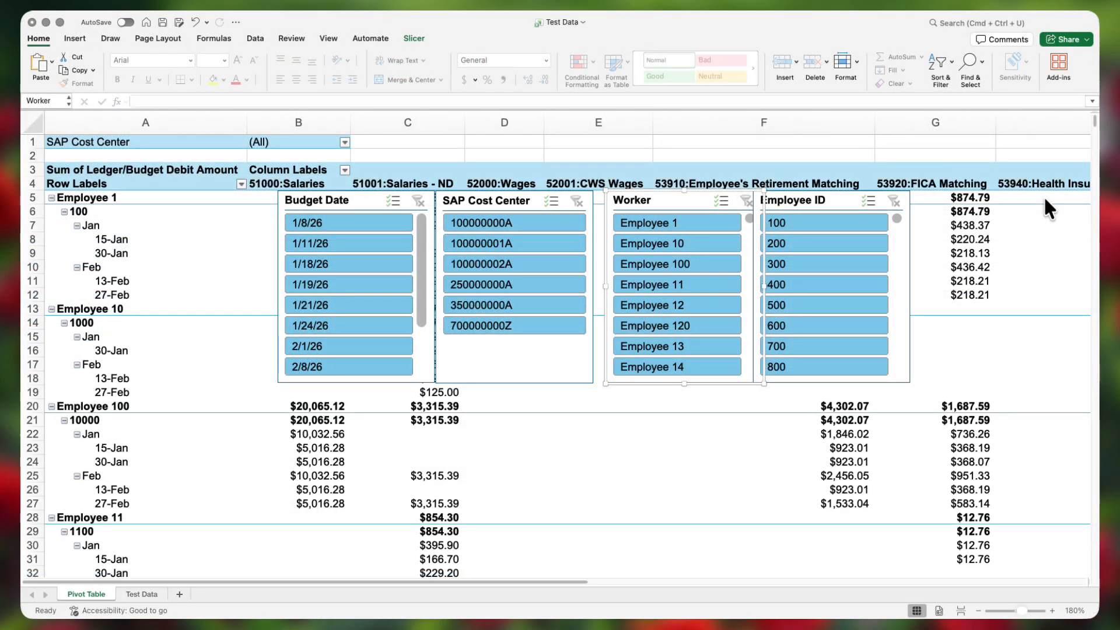
Filter the pivot table to Employee 1's ID with the Employee ID slicer and clear that filter.
click(834, 223)
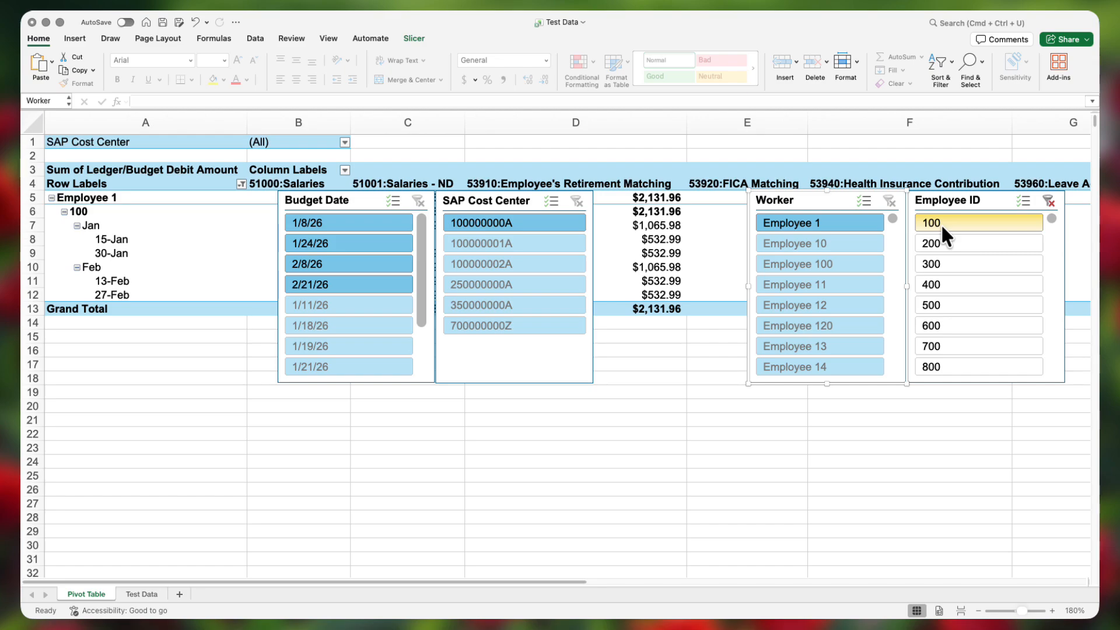
click(1047, 202)
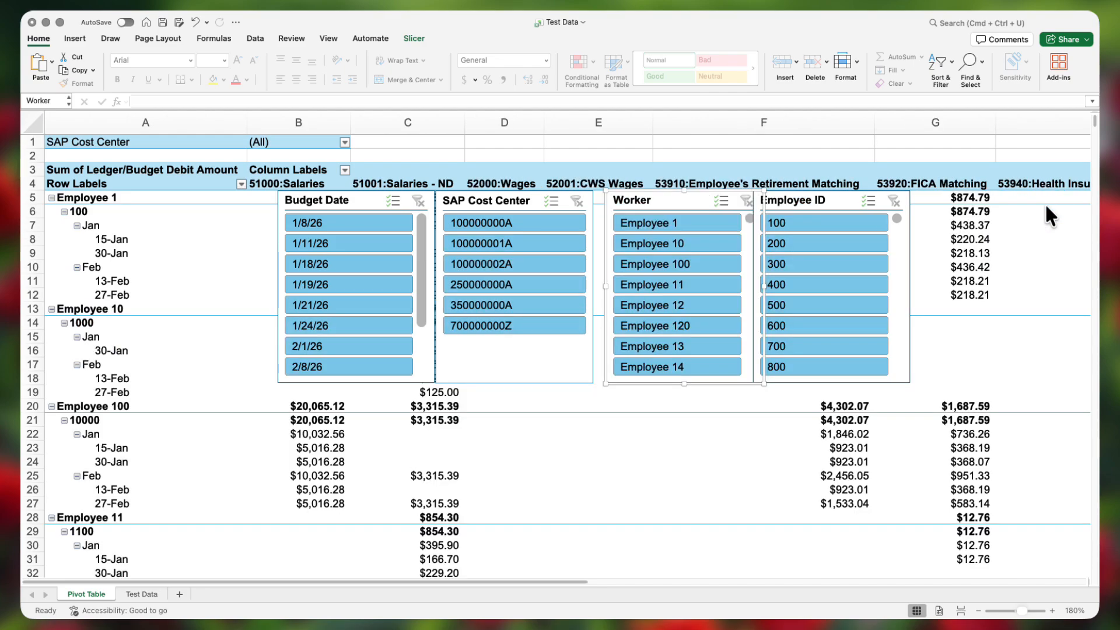
Filter with the slicers by budget date 1/8/26, SAP cost center 250000000A and worker Employee 70, and clear all three filters.
click(379, 226)
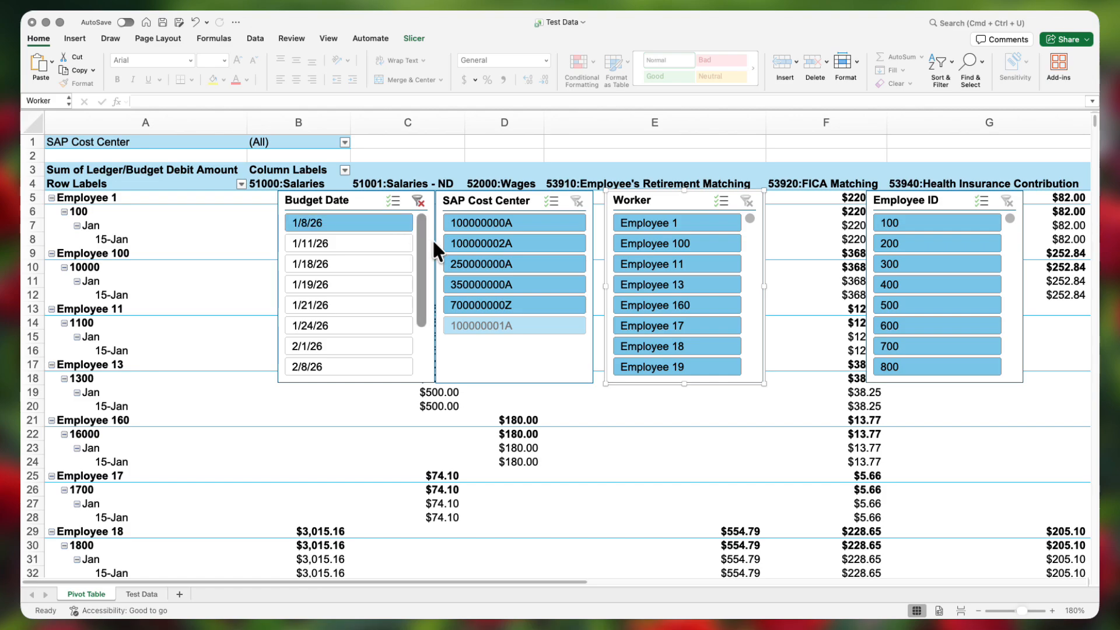
click(495, 265)
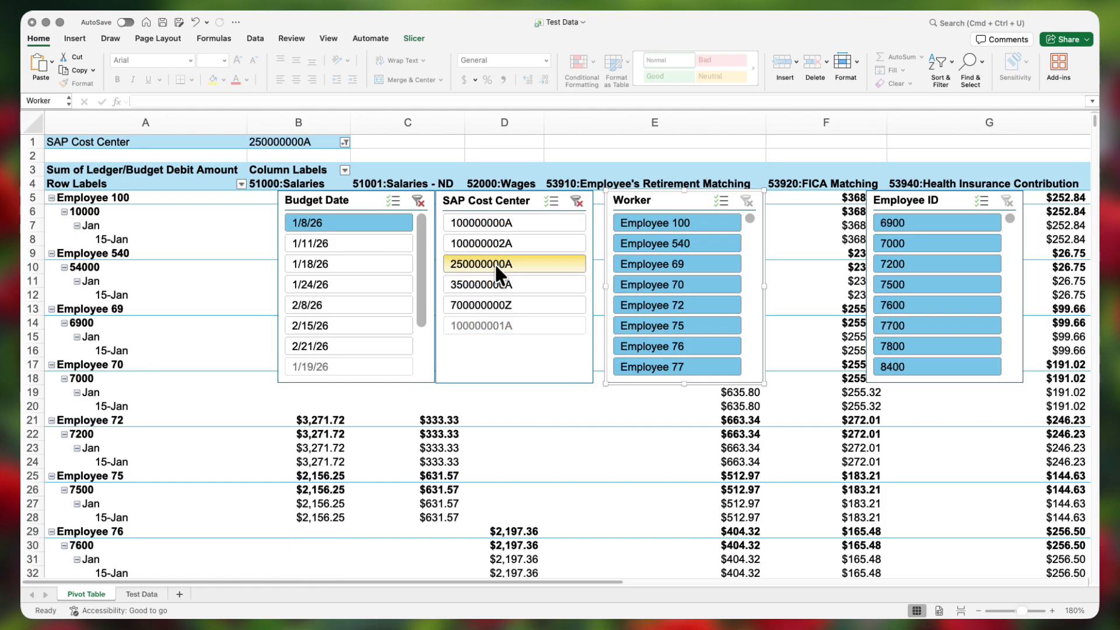
click(648, 284)
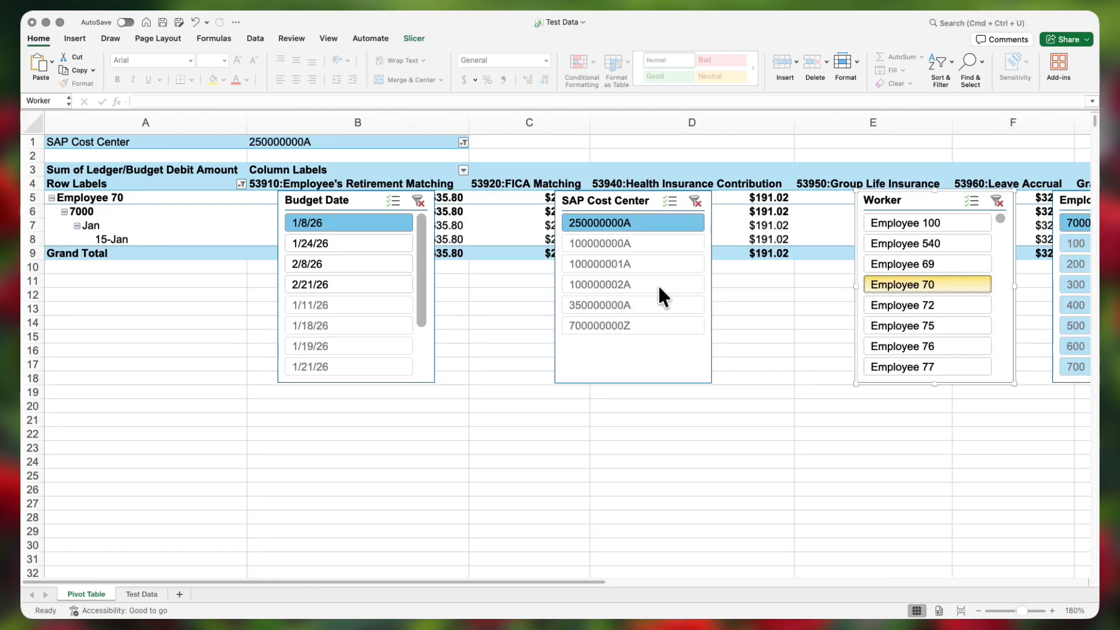
click(695, 201)
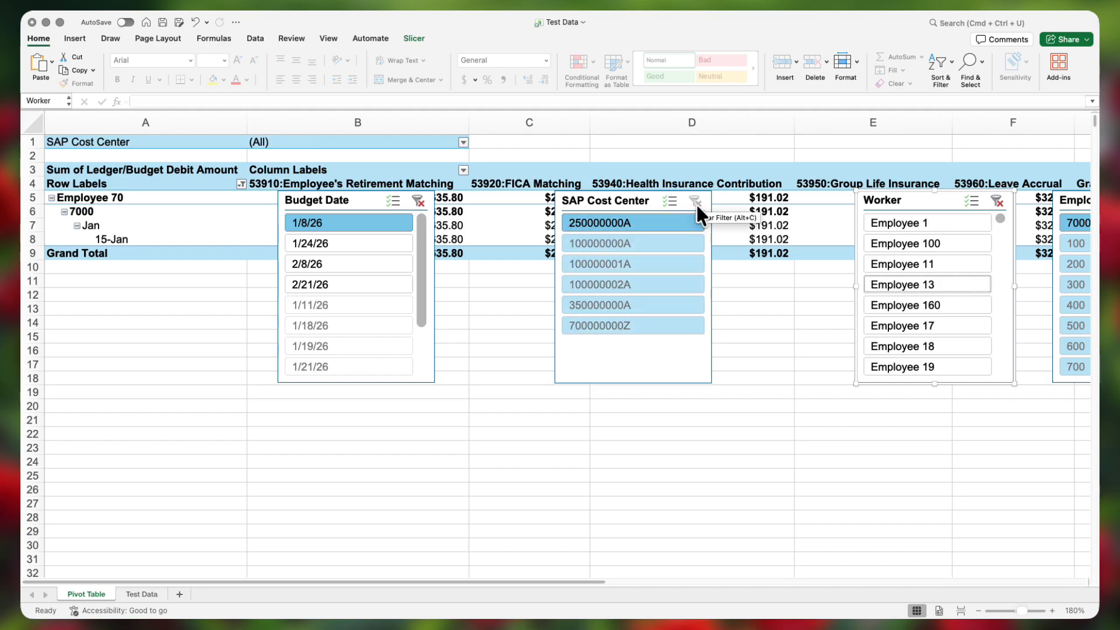
click(418, 202)
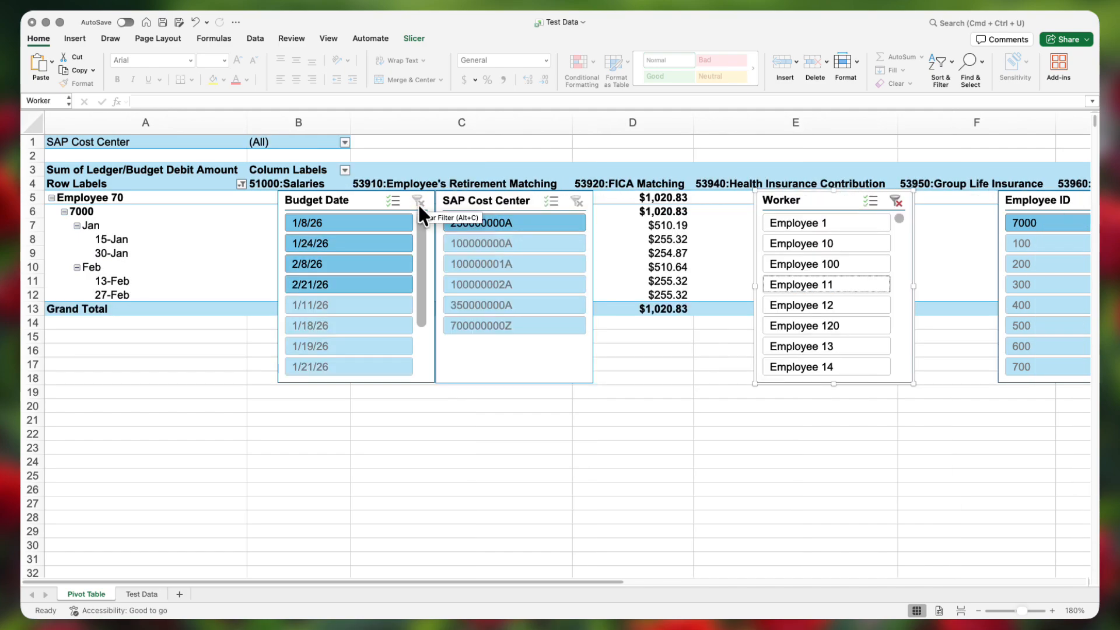
click(894, 201)
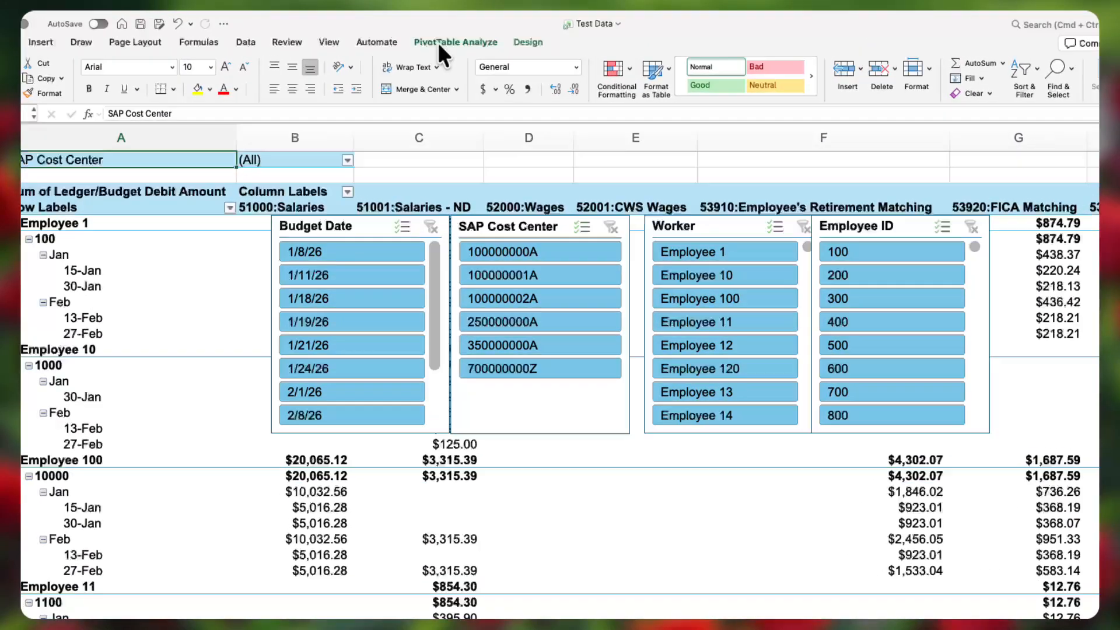
Insert a PivotChart based on the pivot table.
click(440, 38)
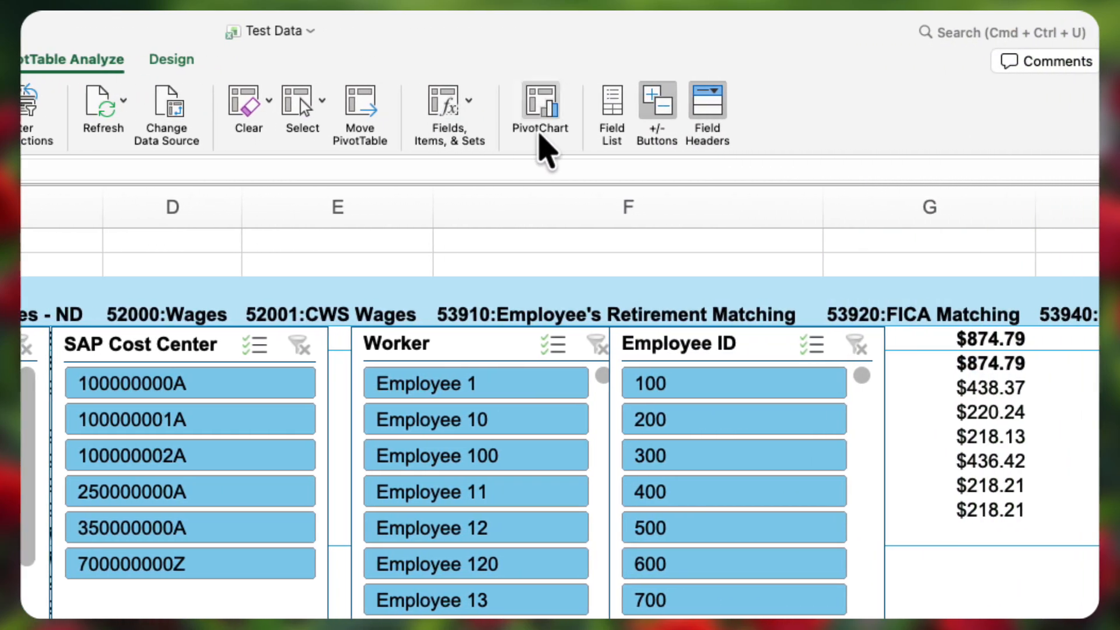
click(543, 125)
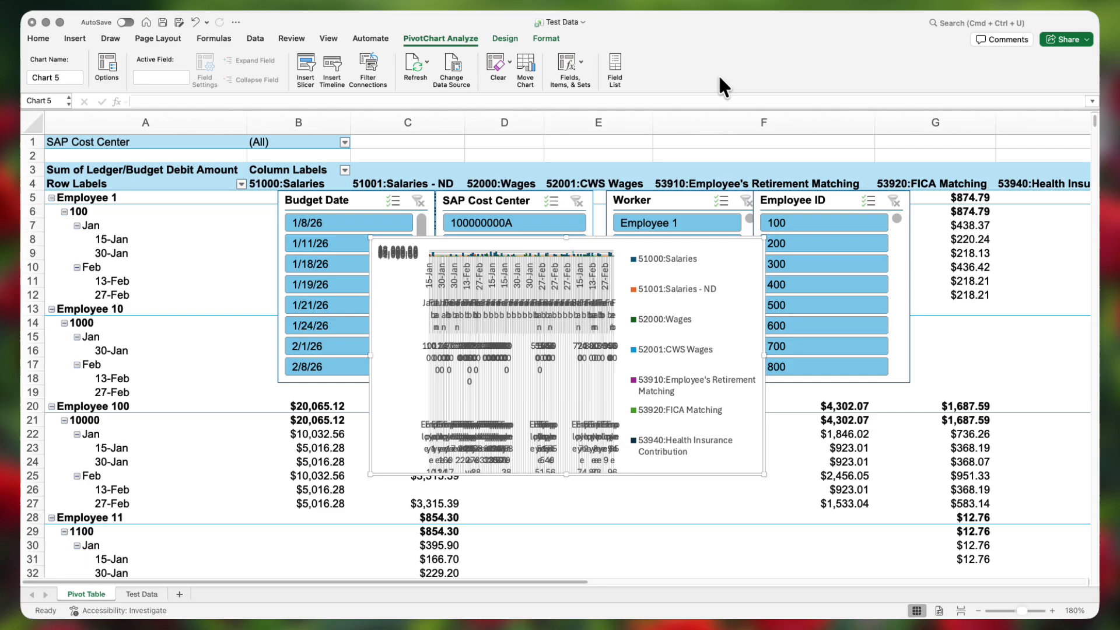
Filter the PivotChart with the slicers by Employee 1's ID, and replace that filter with budget date 1/21/26.
click(791, 227)
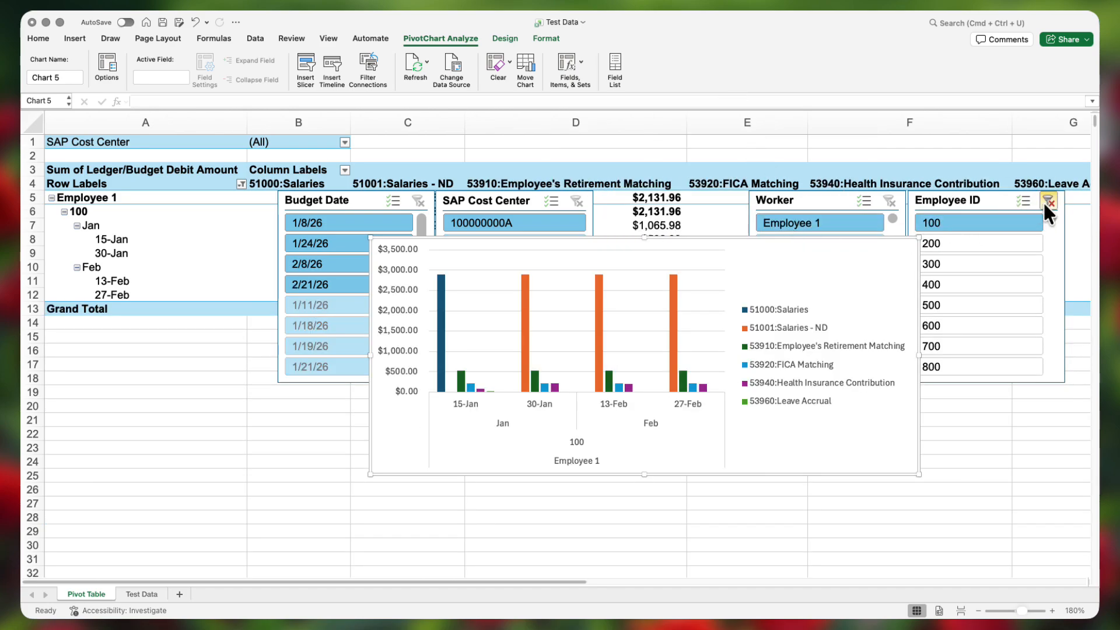
click(1045, 203)
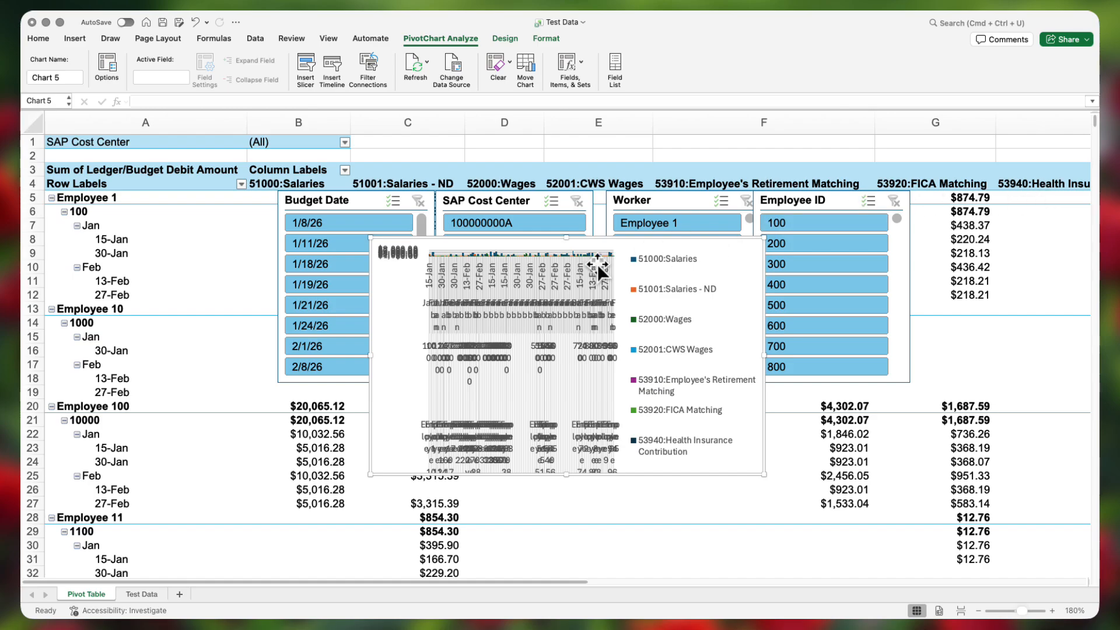
click(320, 307)
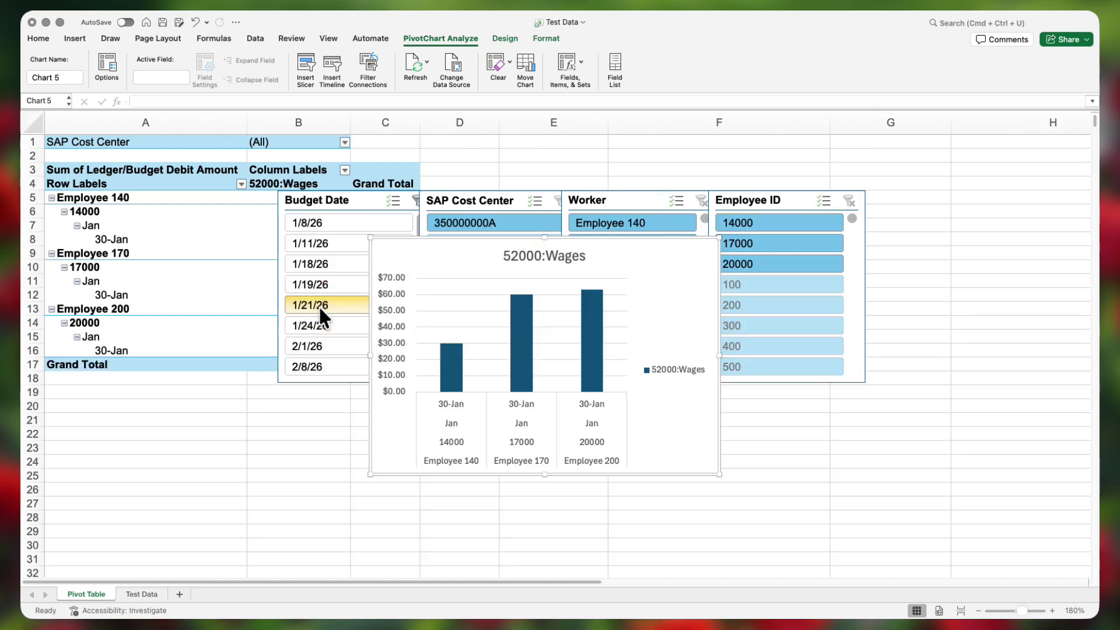